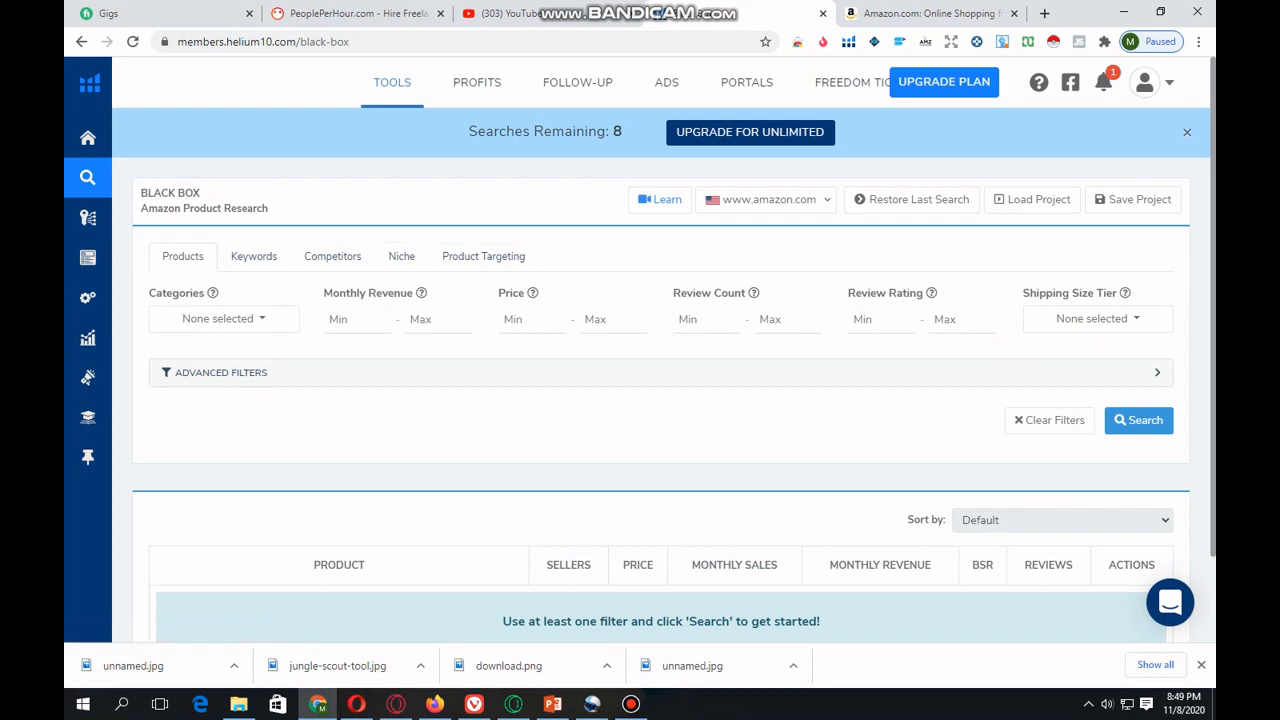
- Restrict the Black Box product search to the Home & Kitchen category and run the search
left_click(224, 319)
scroll(255, 450, "down", 3)
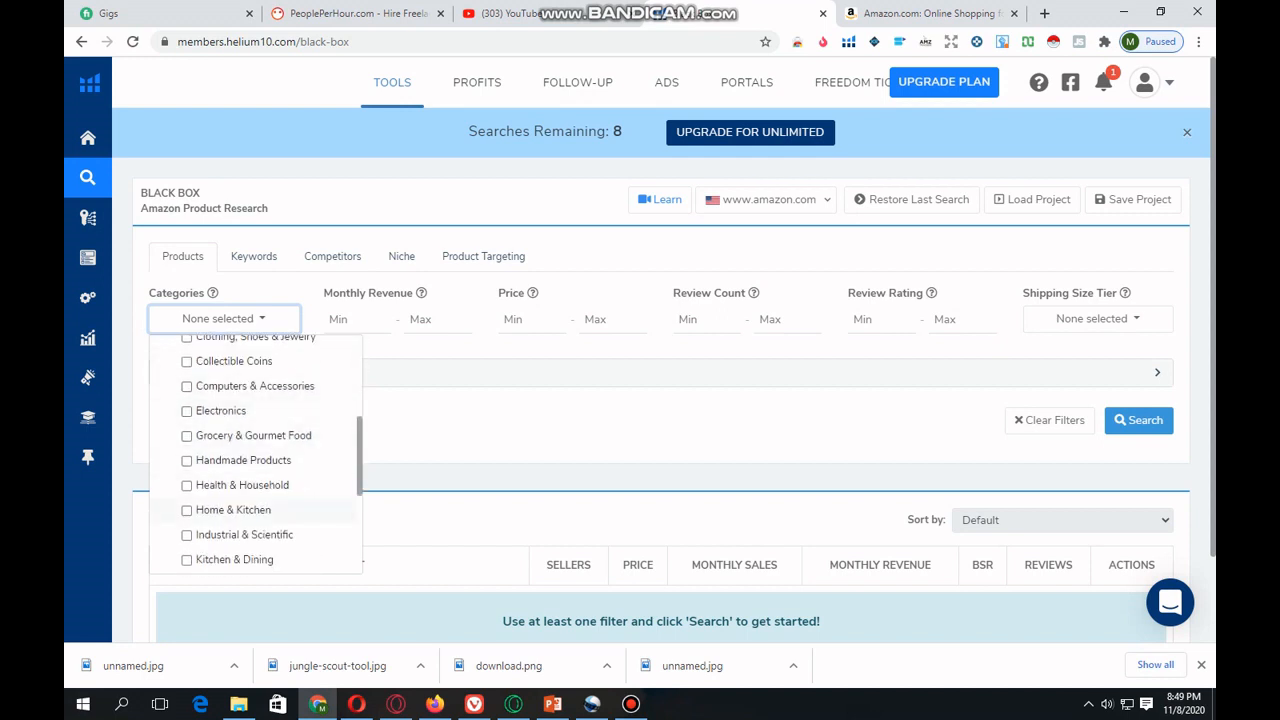
left_click(233, 510)
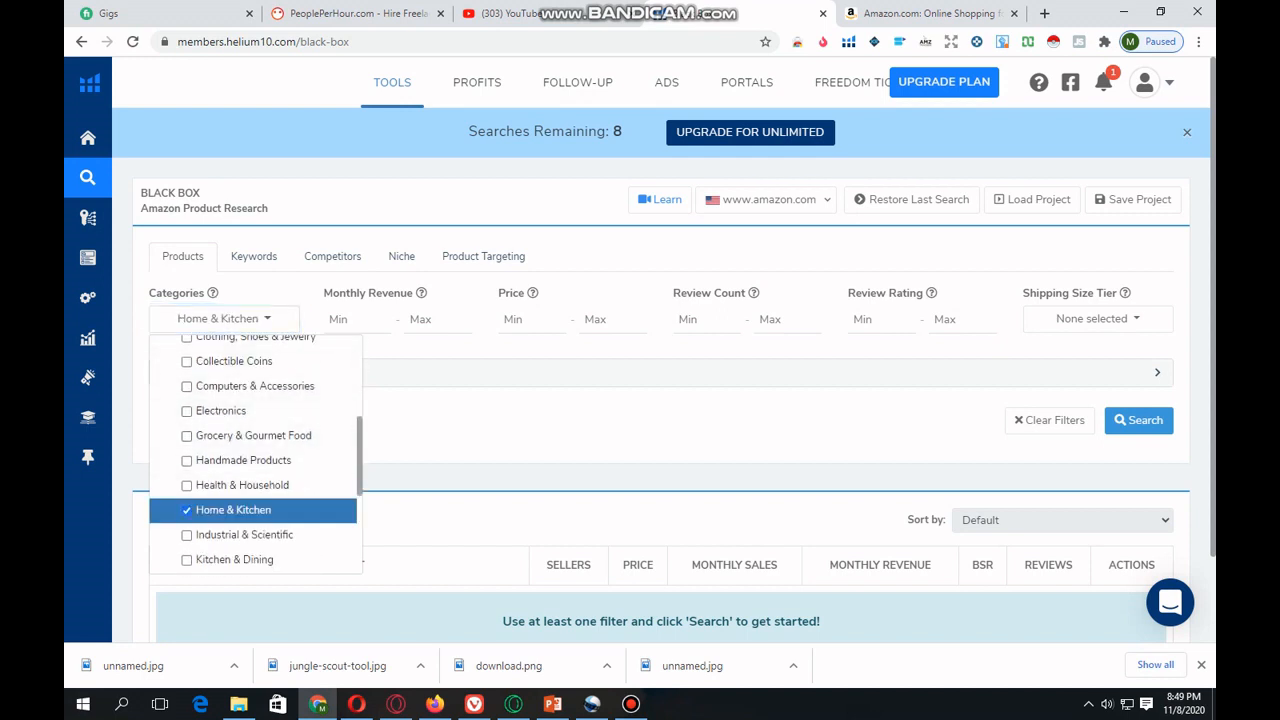
left_click(224, 319)
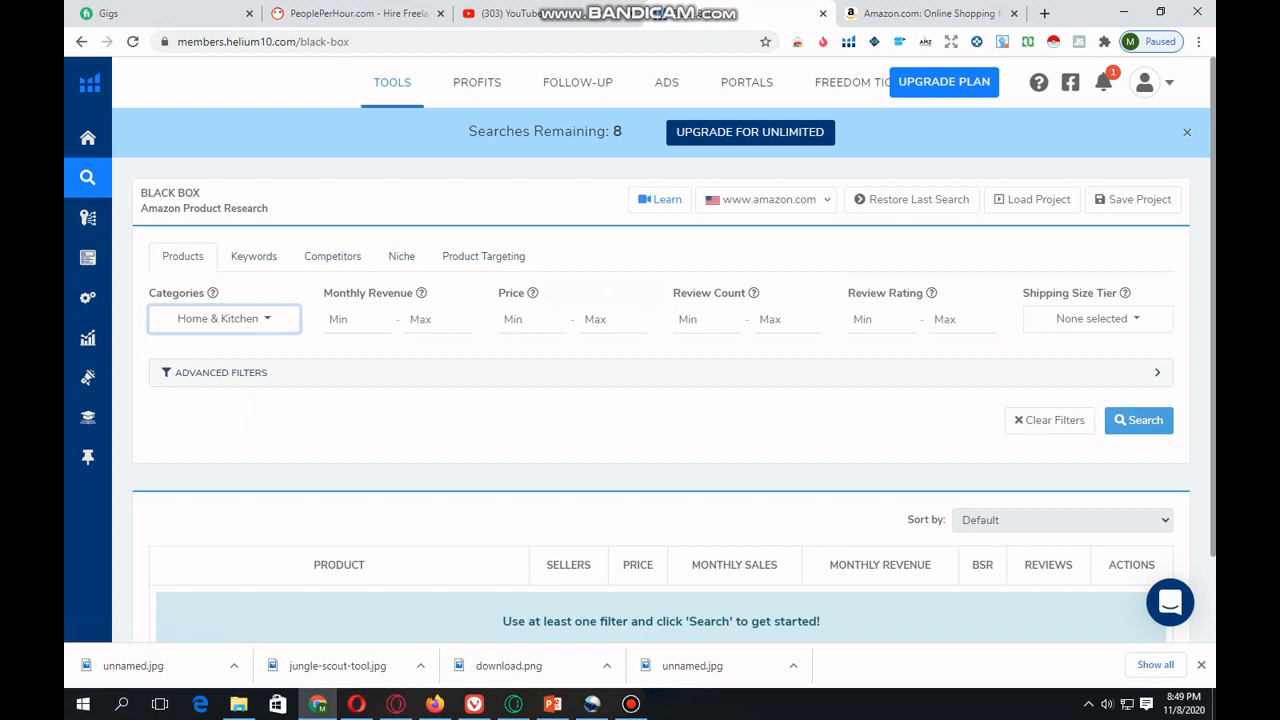
left_click(1139, 420)
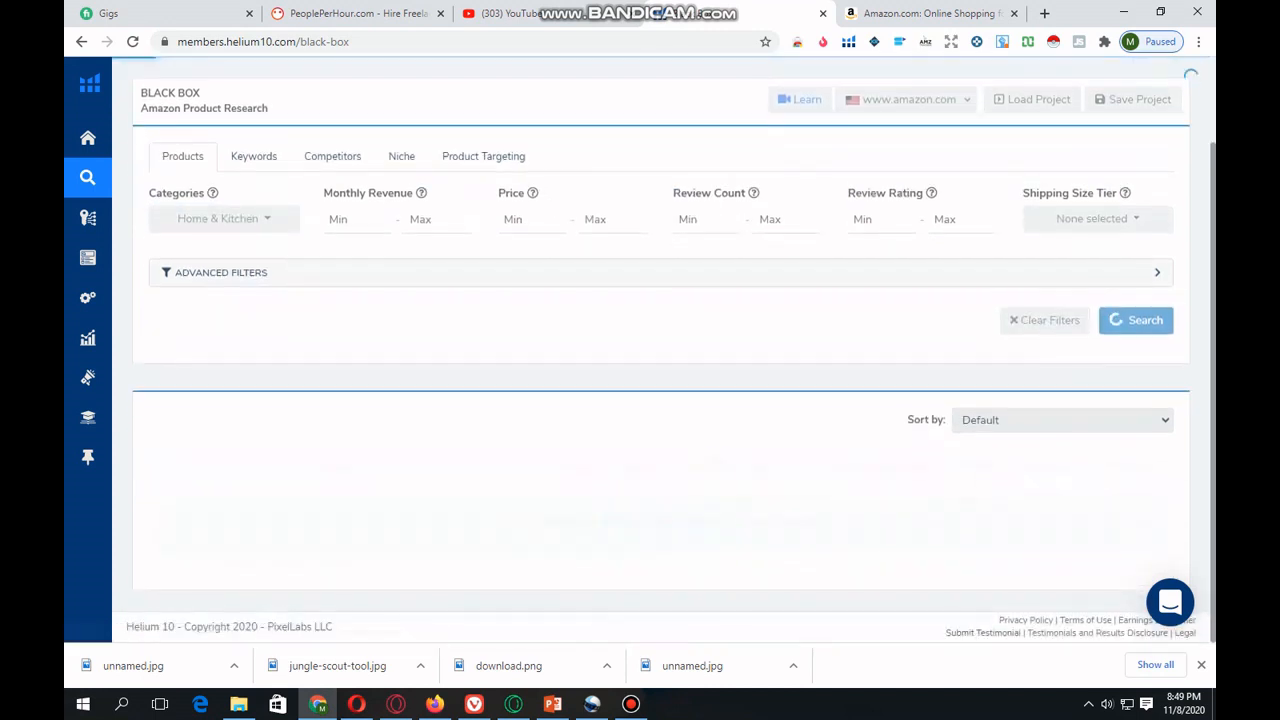
- Examine the Home & Kitchen product results, looking over the listing titles, sellers, prices, monthly sales, revenue and reviews
scroll(660, 350, "down", 3)
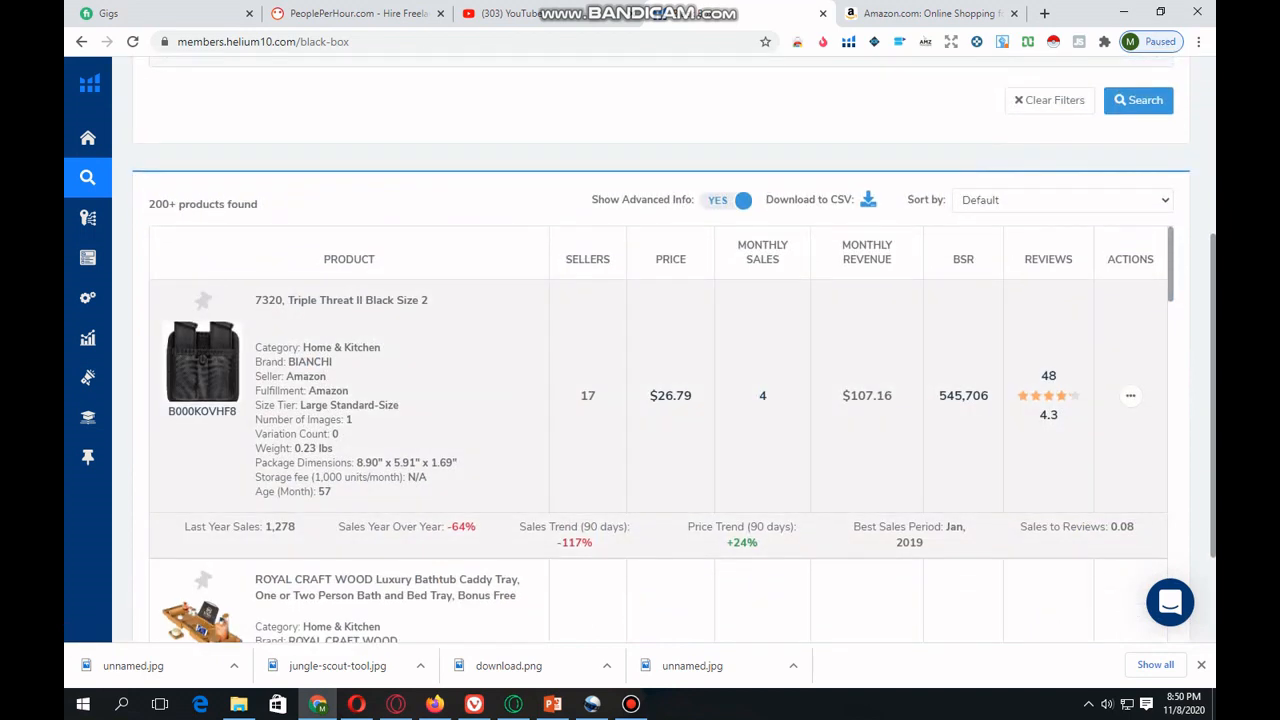
scroll(660, 460, "down", 1)
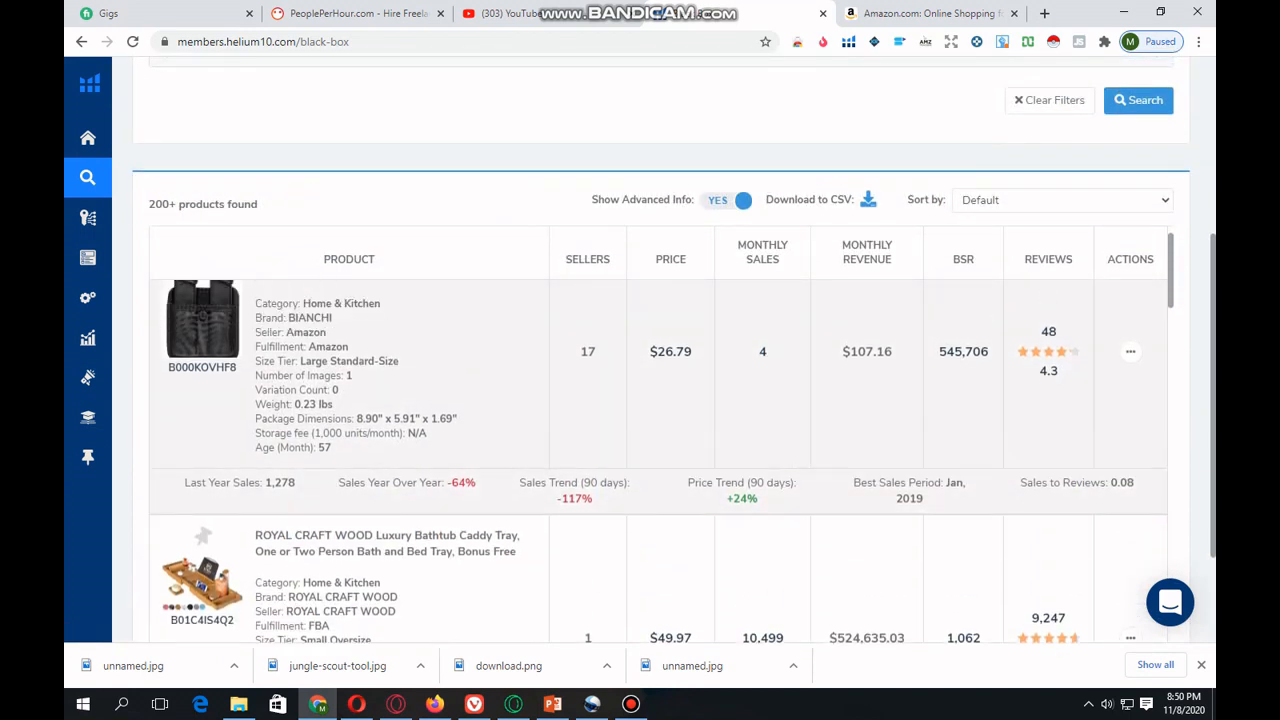
scroll(660, 460, "up", 3)
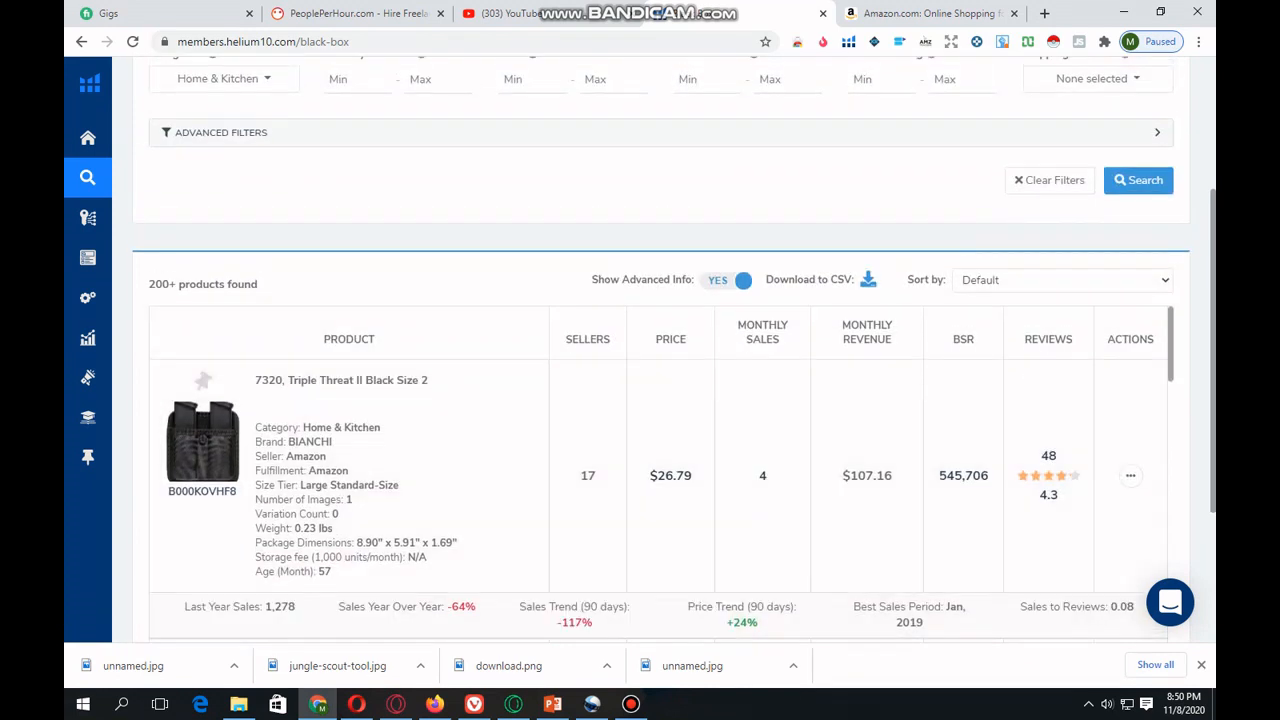
left_click_drag(429, 380, 254, 380)
scroll(660, 500, "down", 3)
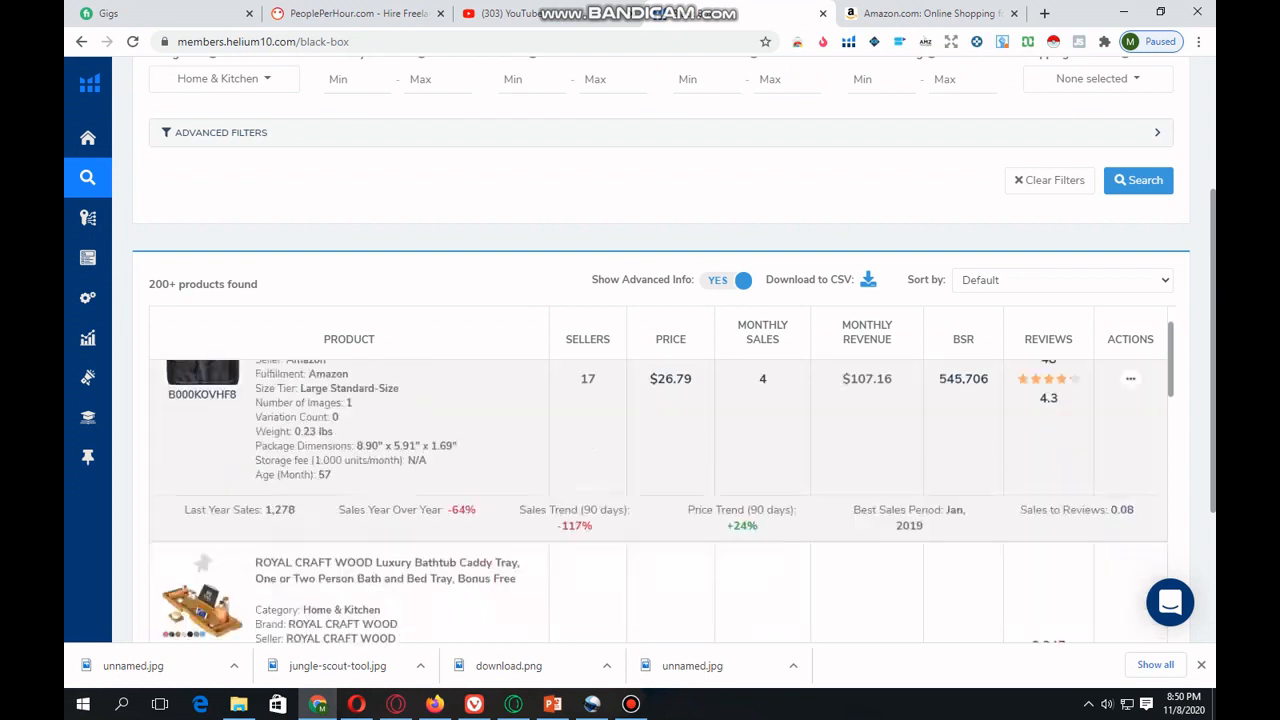
scroll(660, 500, "down", 1)
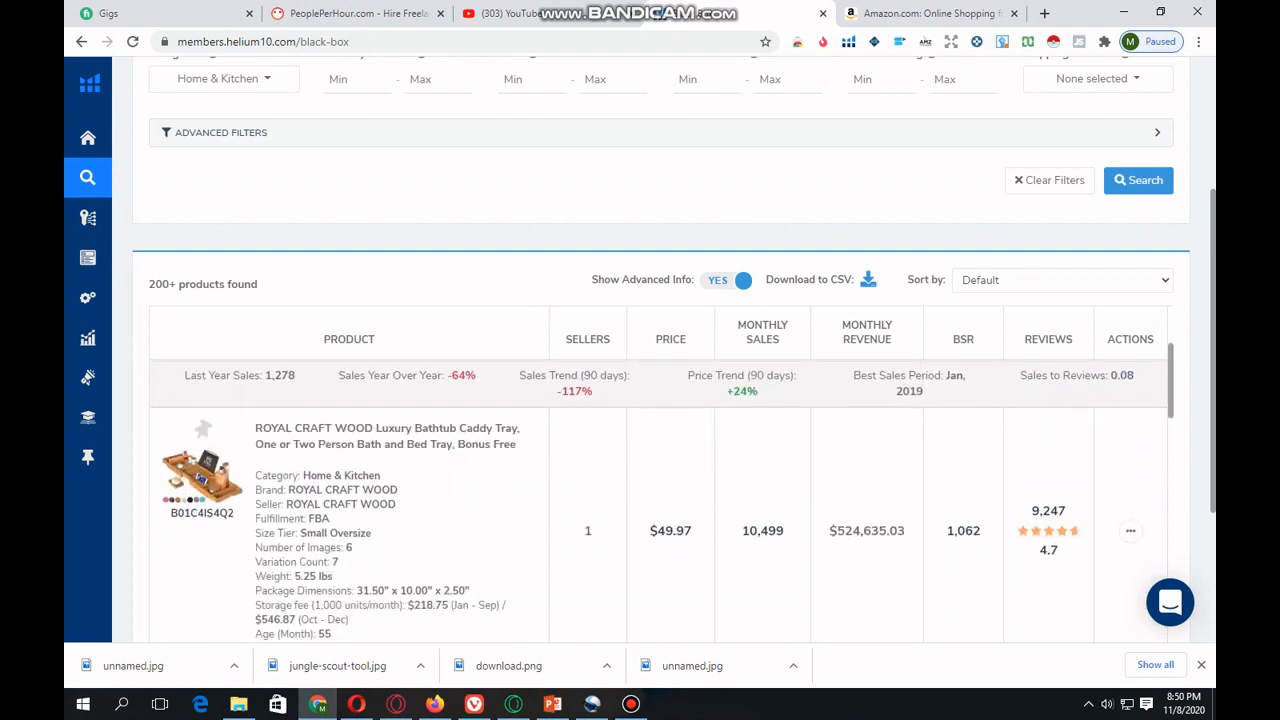
scroll(660, 500, "down", 1)
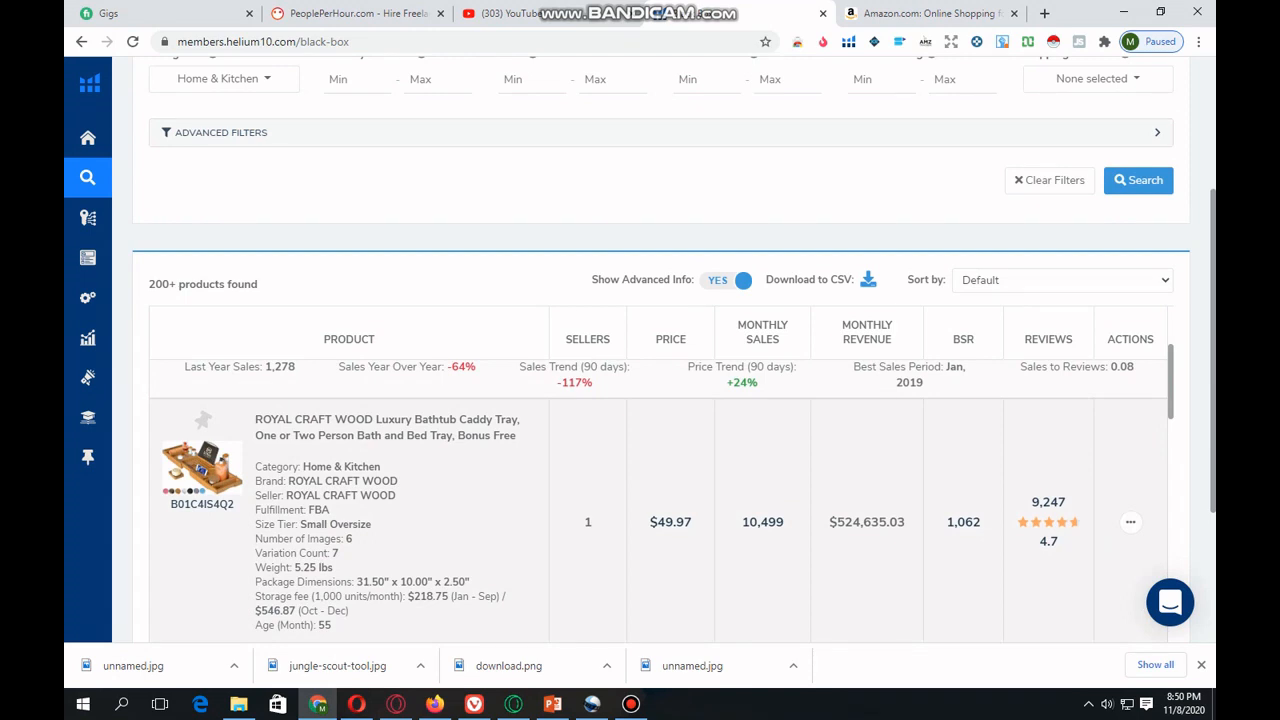
scroll(660, 500, "down", 3)
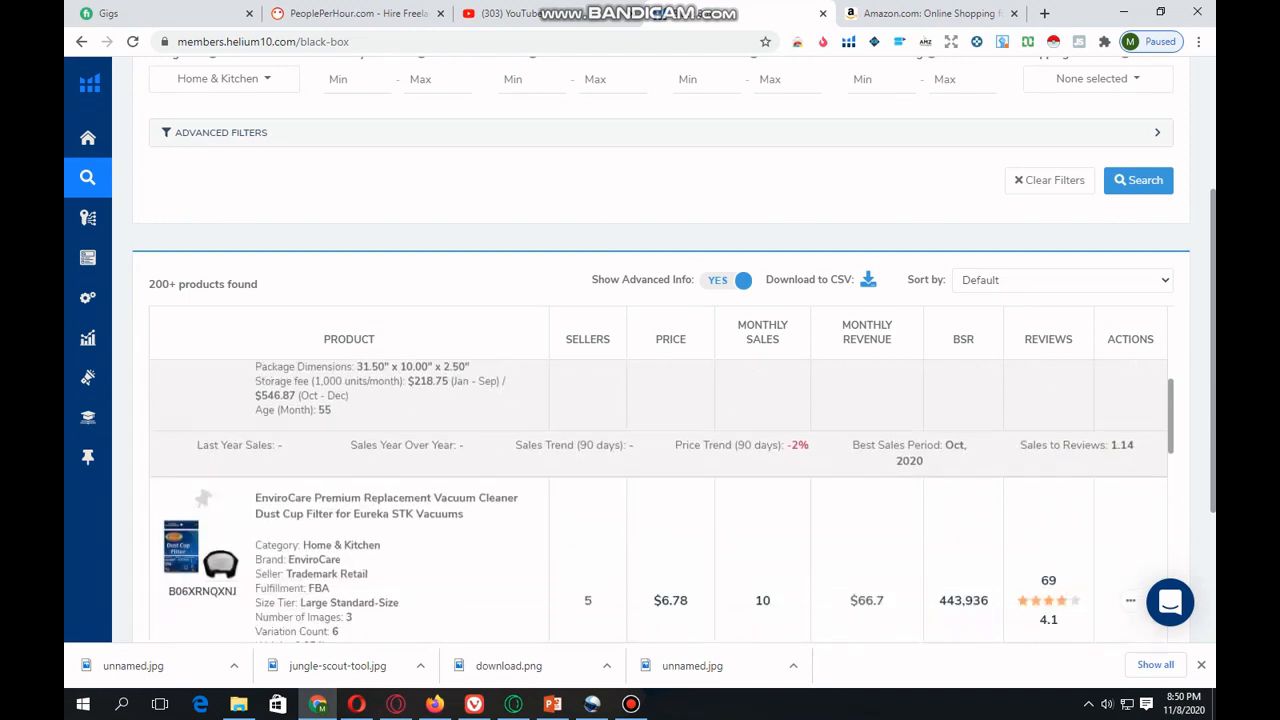
left_click_drag(255, 473, 462, 489)
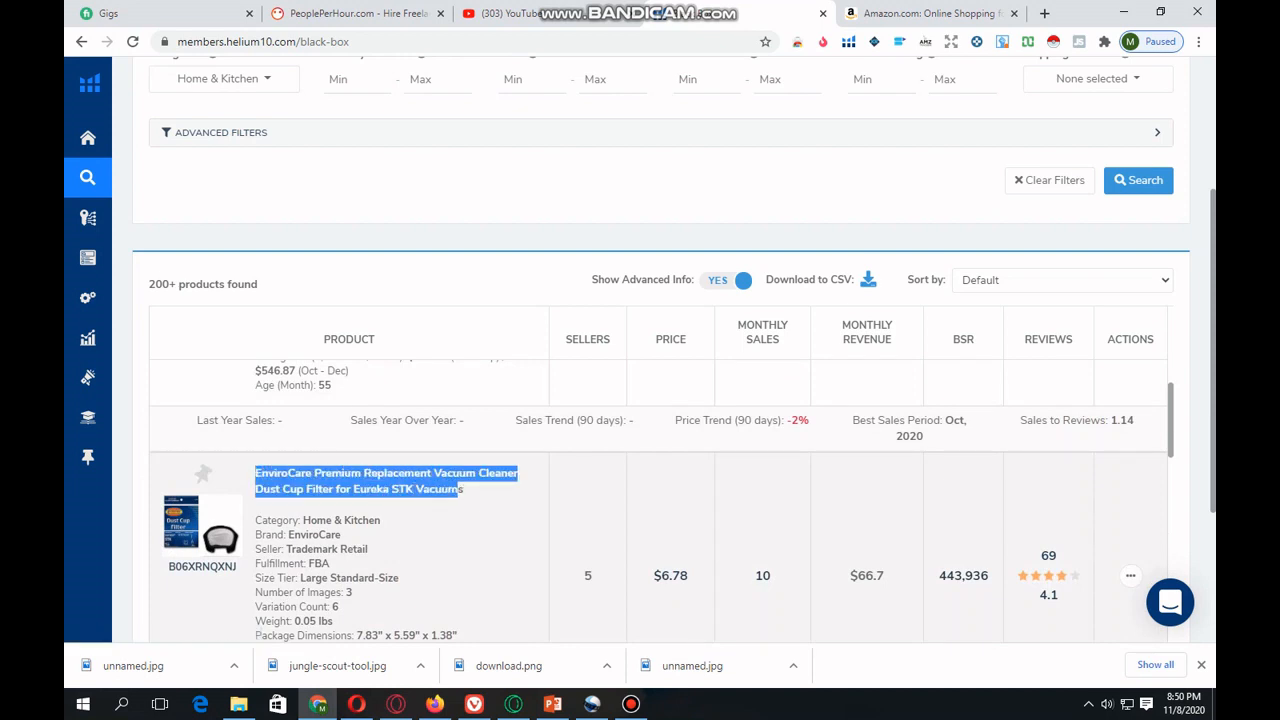
scroll(660, 500, "down", 4)
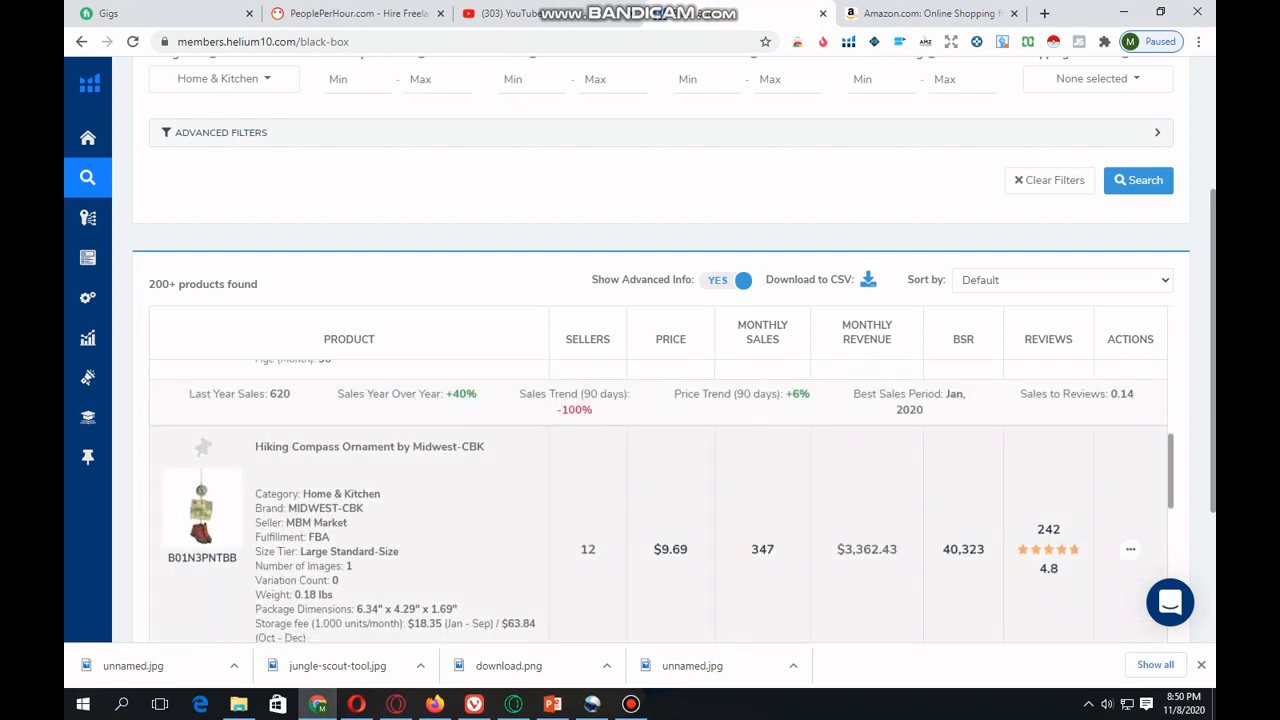
left_click_drag(255, 447, 485, 447)
scroll(660, 500, "down", 8)
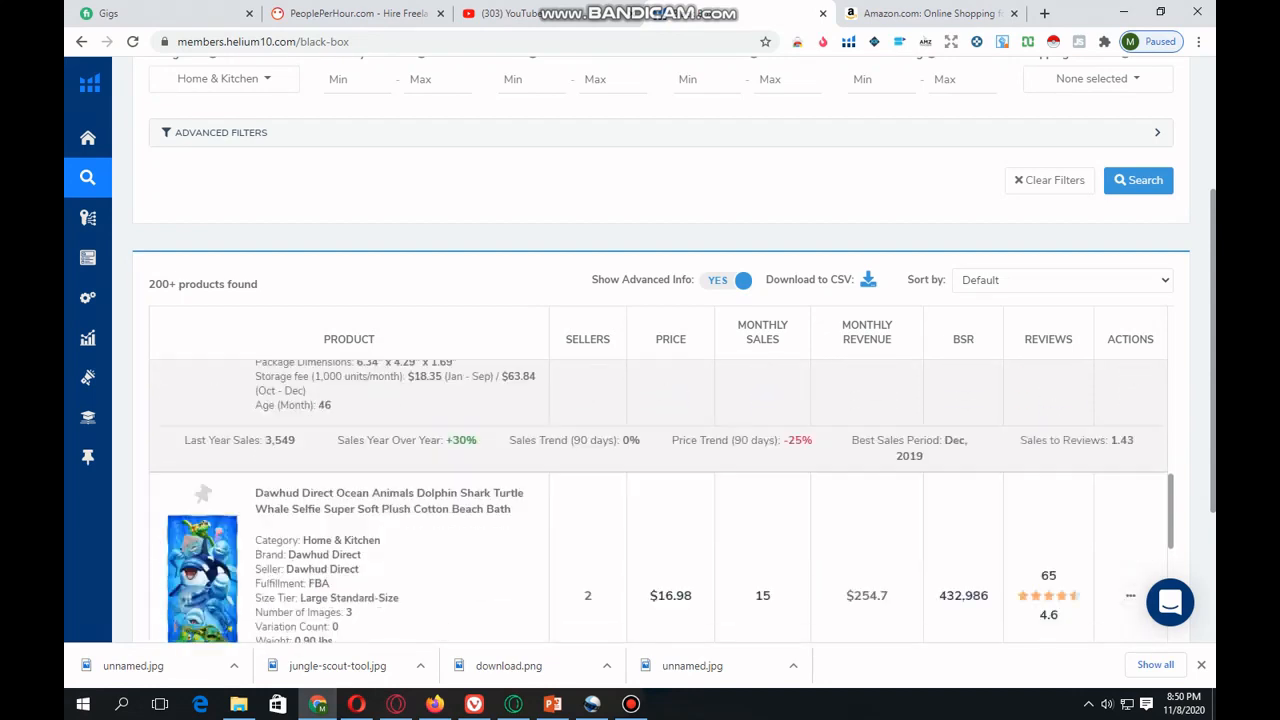
scroll(660, 500, "down", 10)
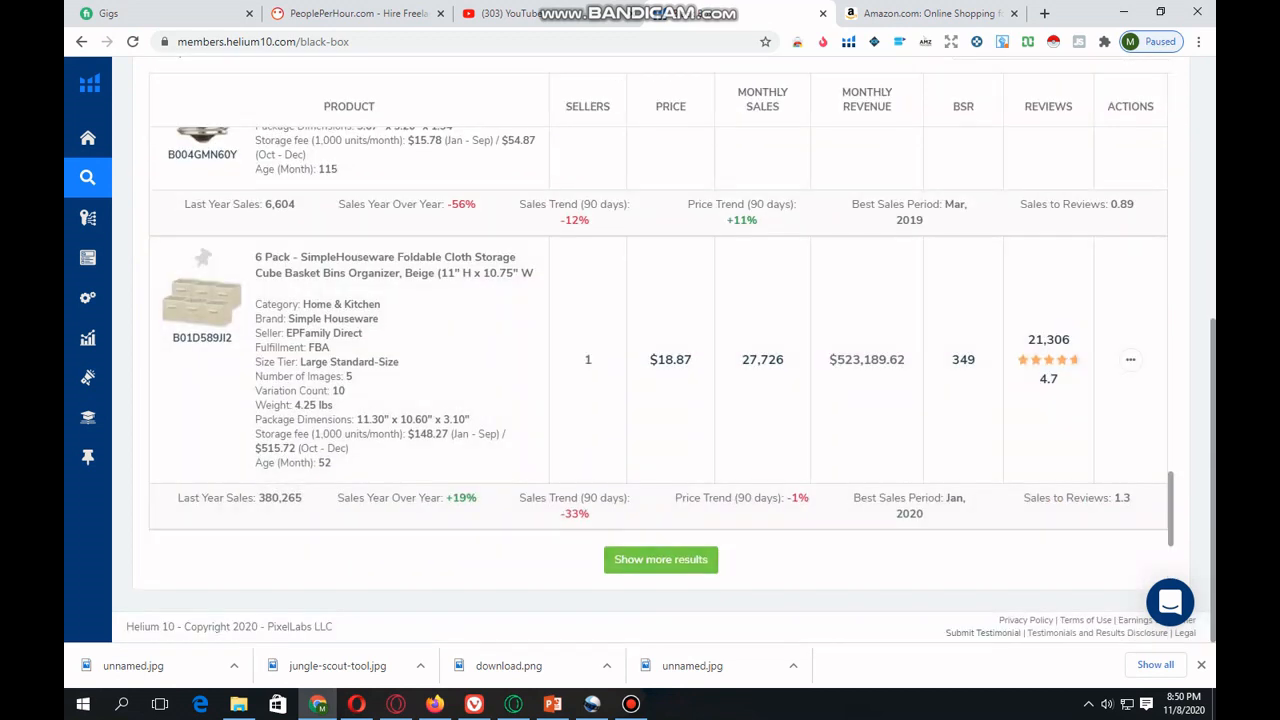
scroll(660, 400, "up", 3)
scroll(660, 334, "up", 10)
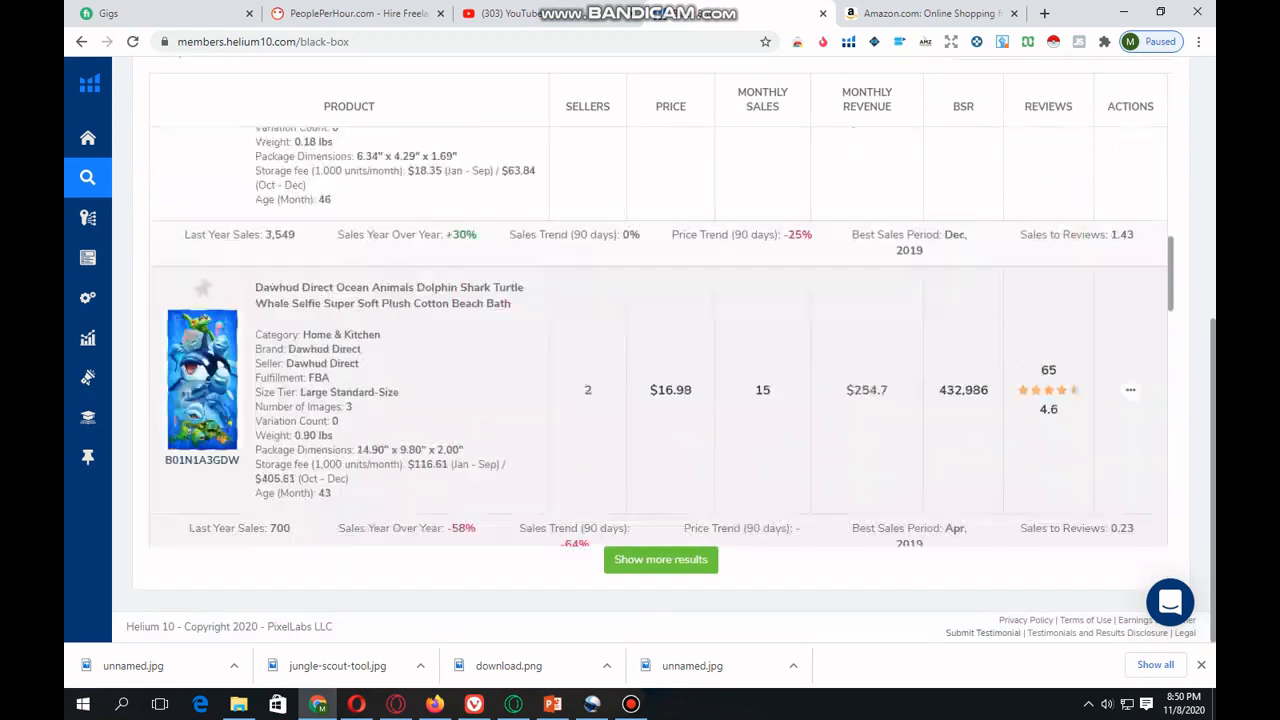
scroll(660, 334, "up", 8)
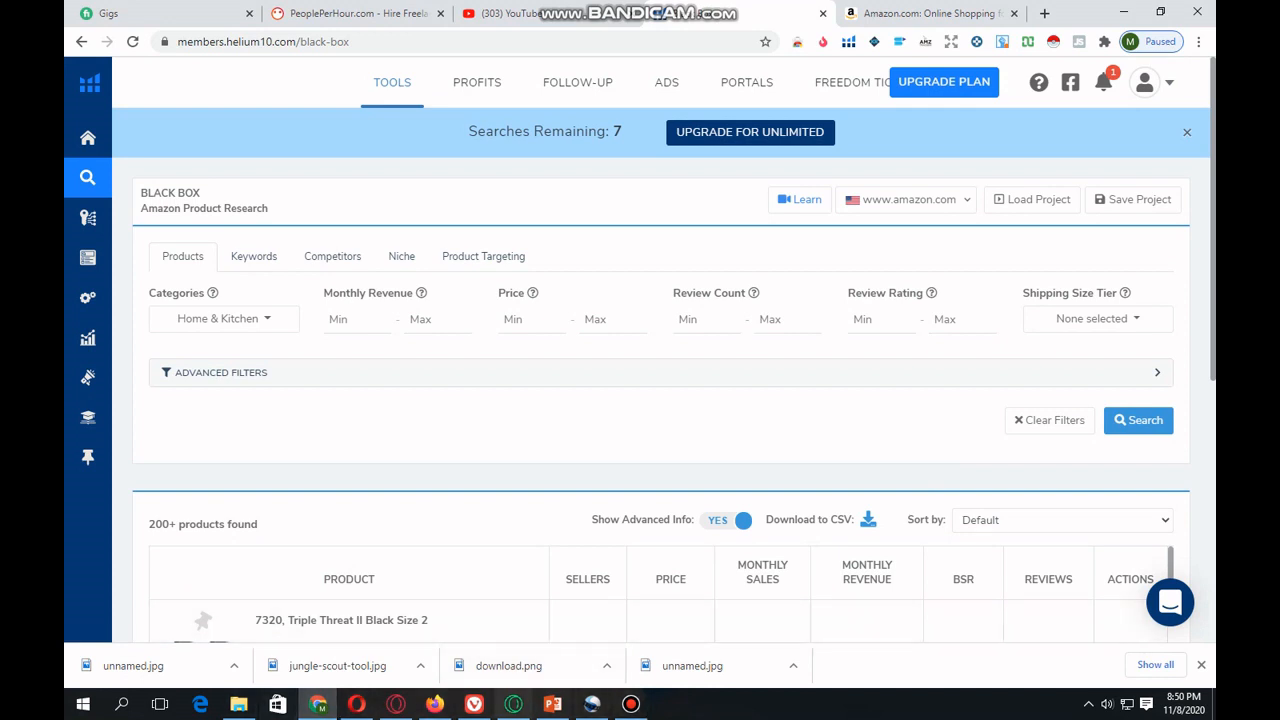
- Check the Helium 10 function list on the PowerPoint slide, and open the Magnet keyword research tool back in Chrome
left_click(552, 704)
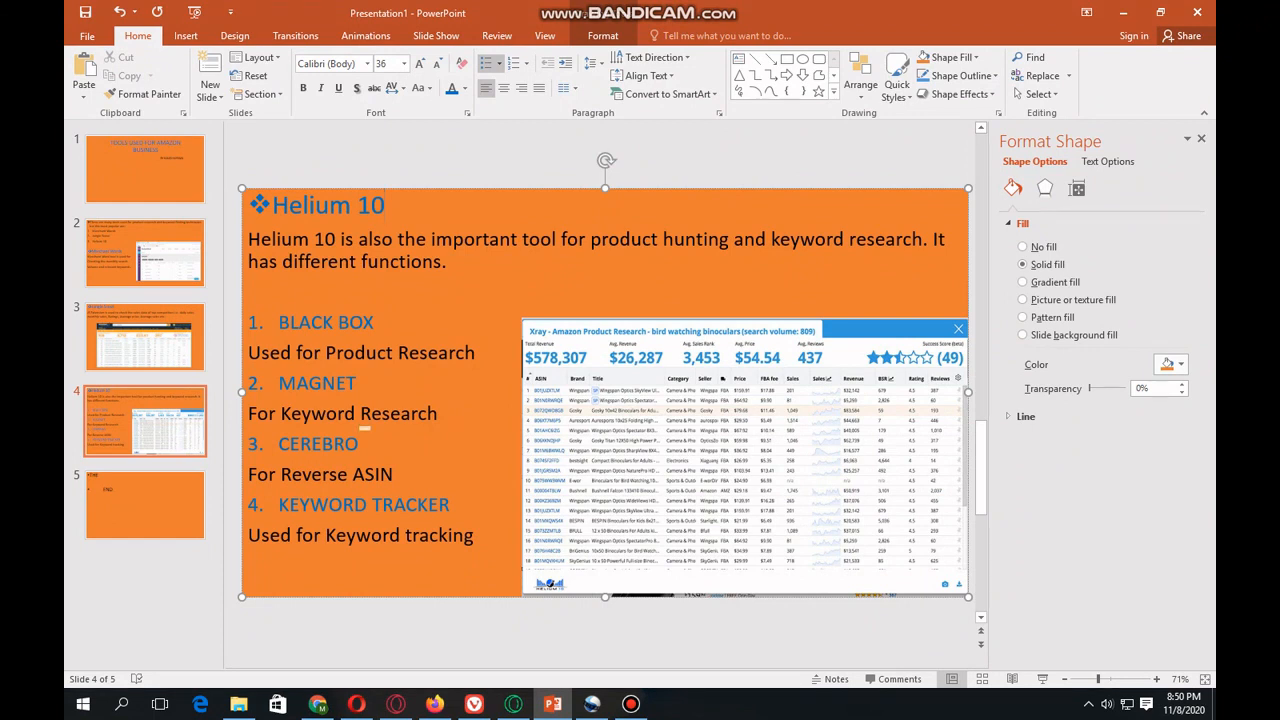
left_click(317, 704)
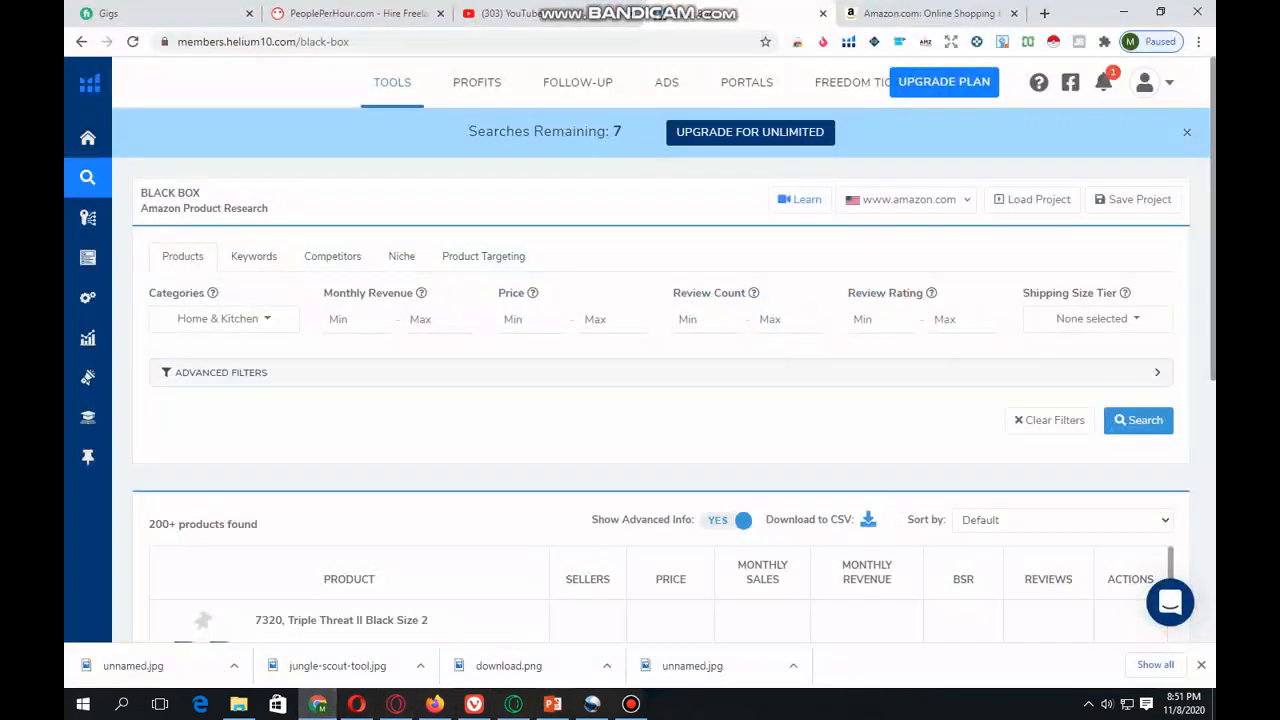
mouse_move(88, 257)
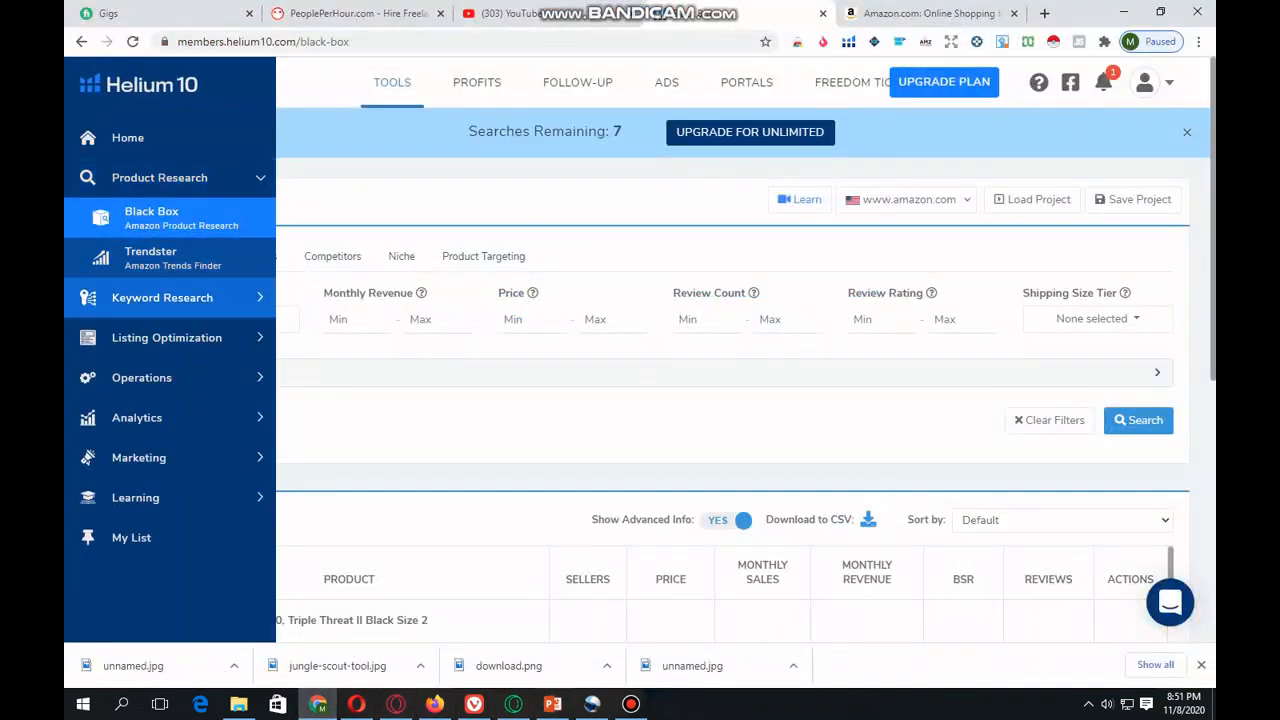
left_click(162, 297)
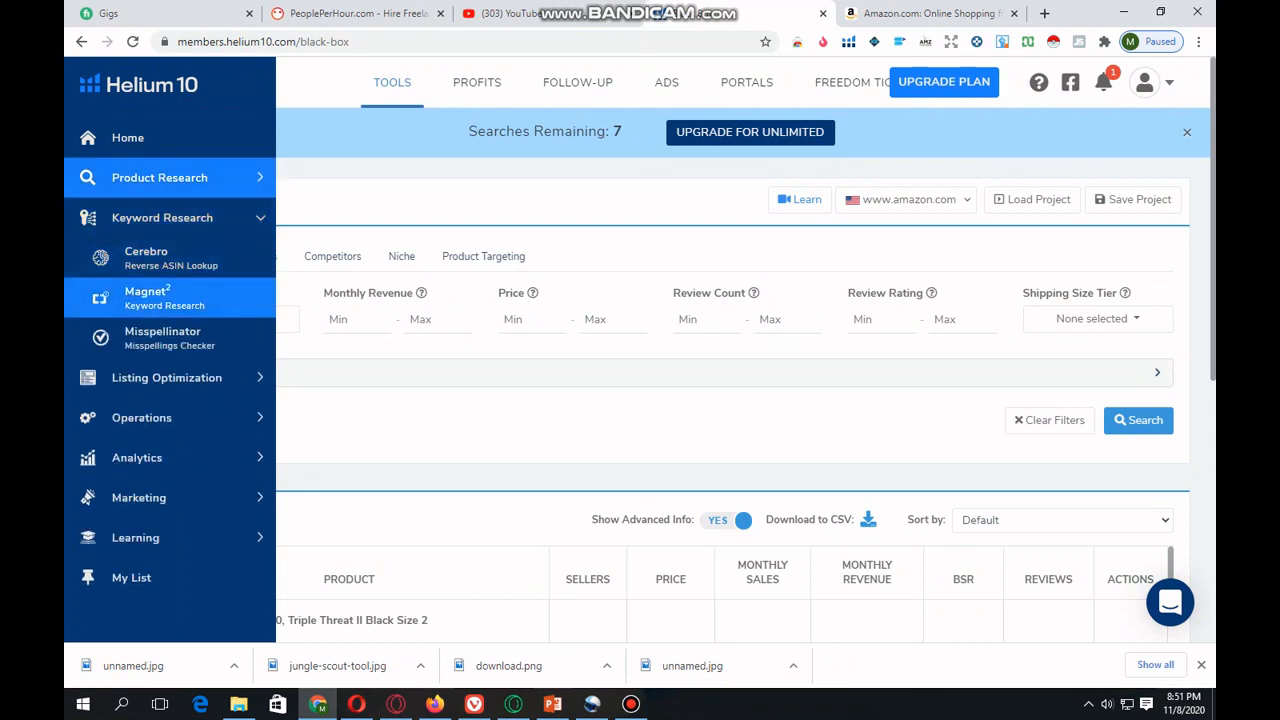
left_click(150, 297)
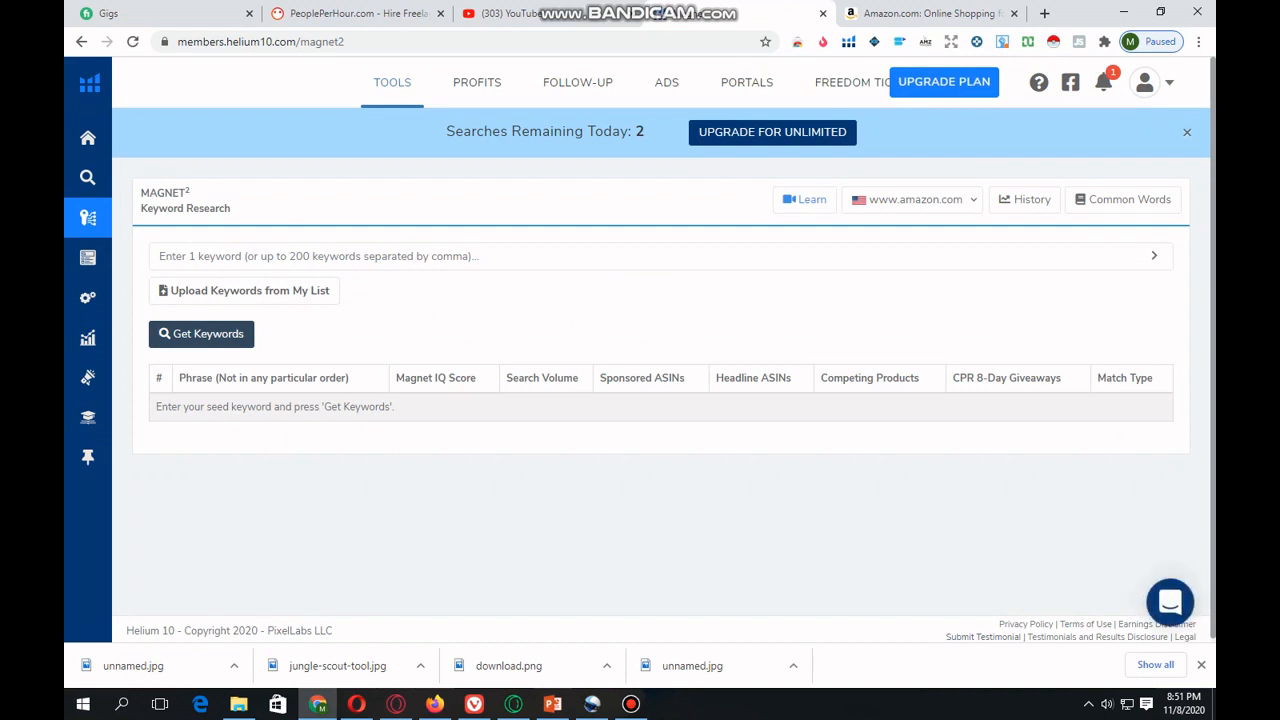
left_click(318, 256)
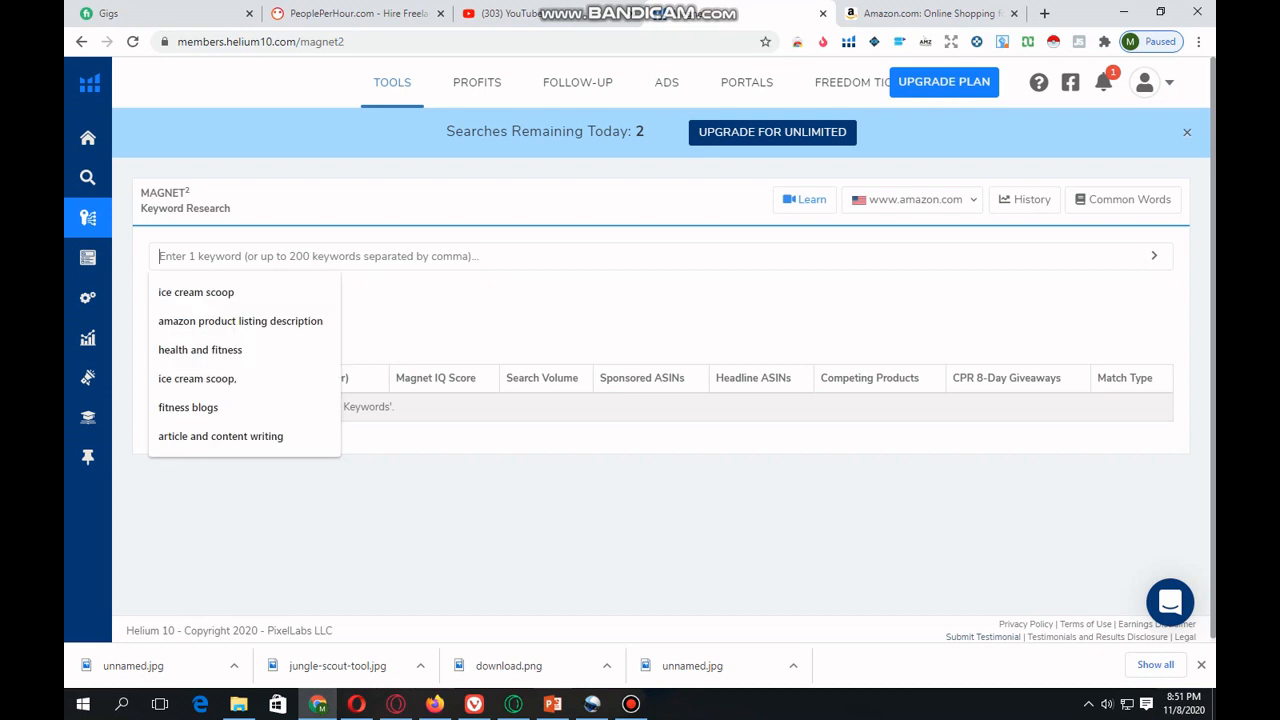
key("Down")
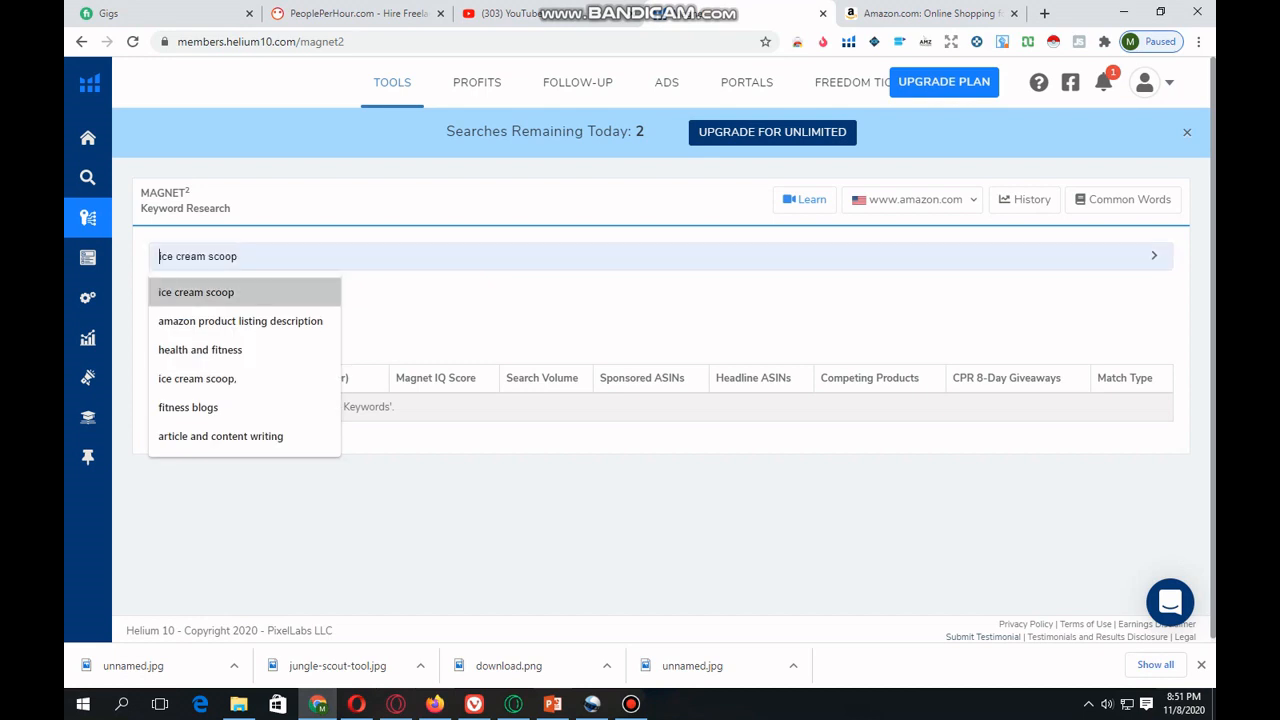
key("Up")
type("BA")
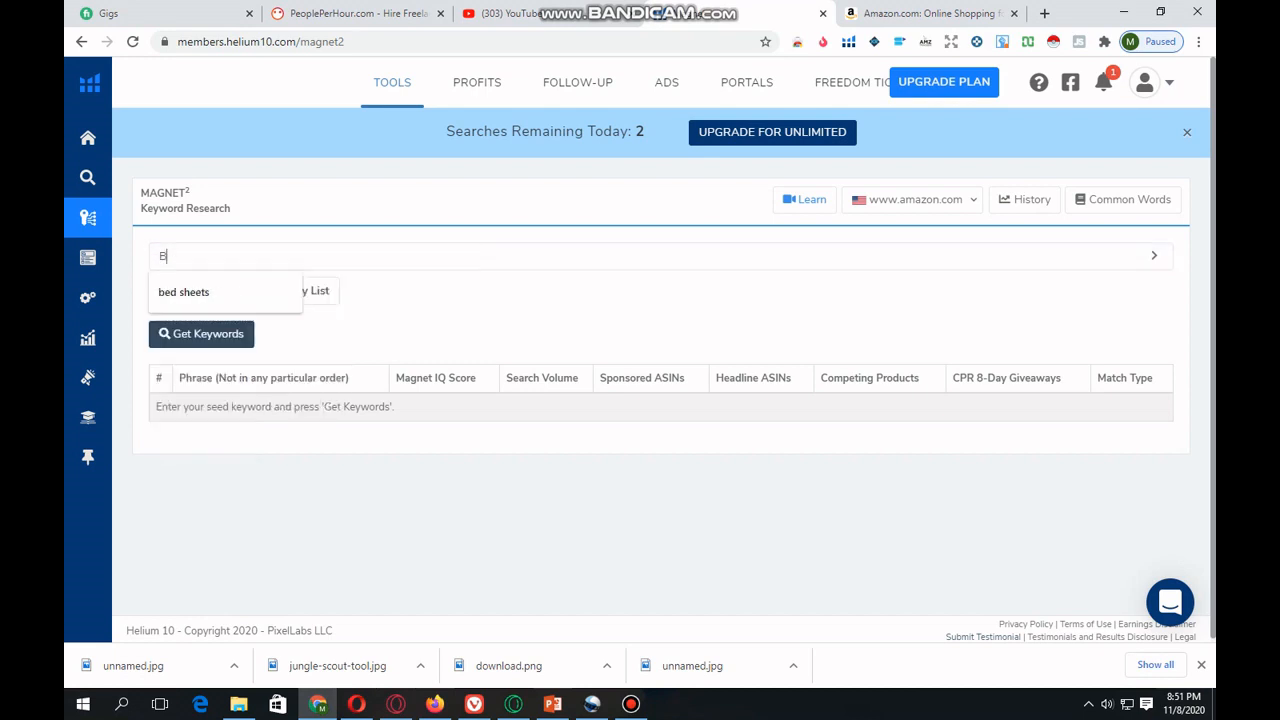
type("GS")
key("Return")
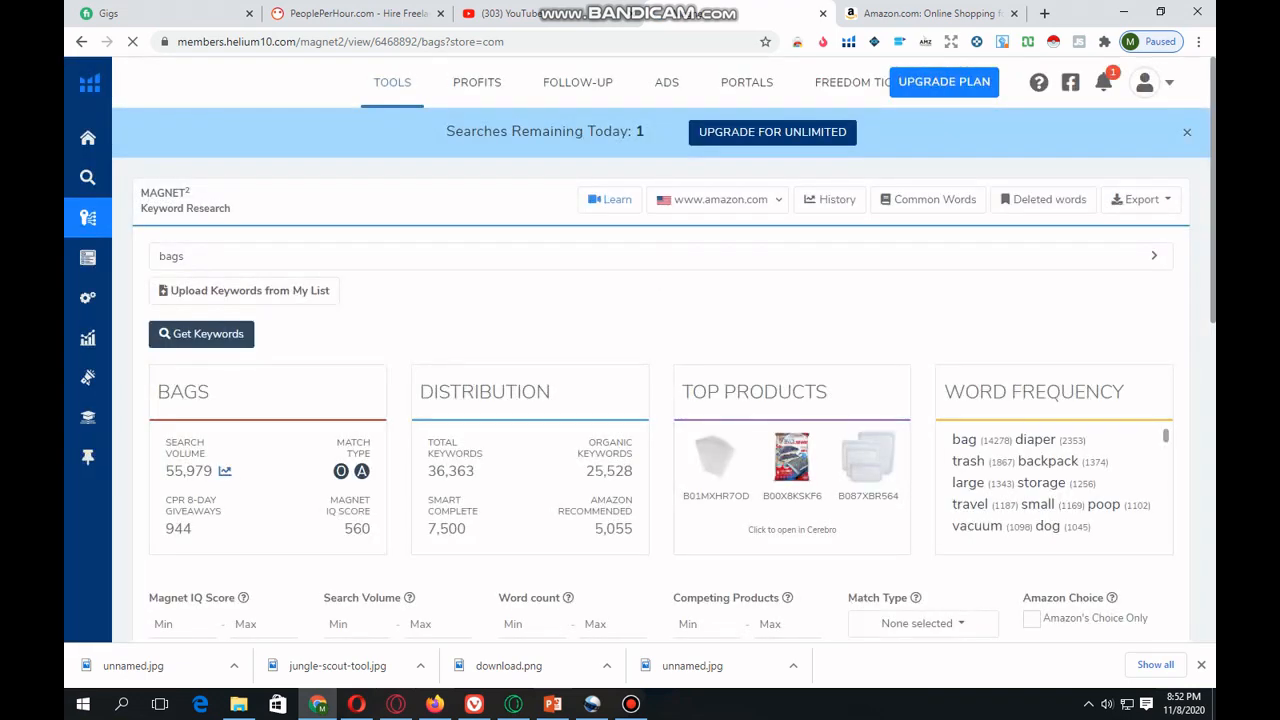
- Examine the filtered keyword count and the summary cards for "bags", including search volume, CPR giveaways and keyword distribution
scroll(660, 350, "down", 5)
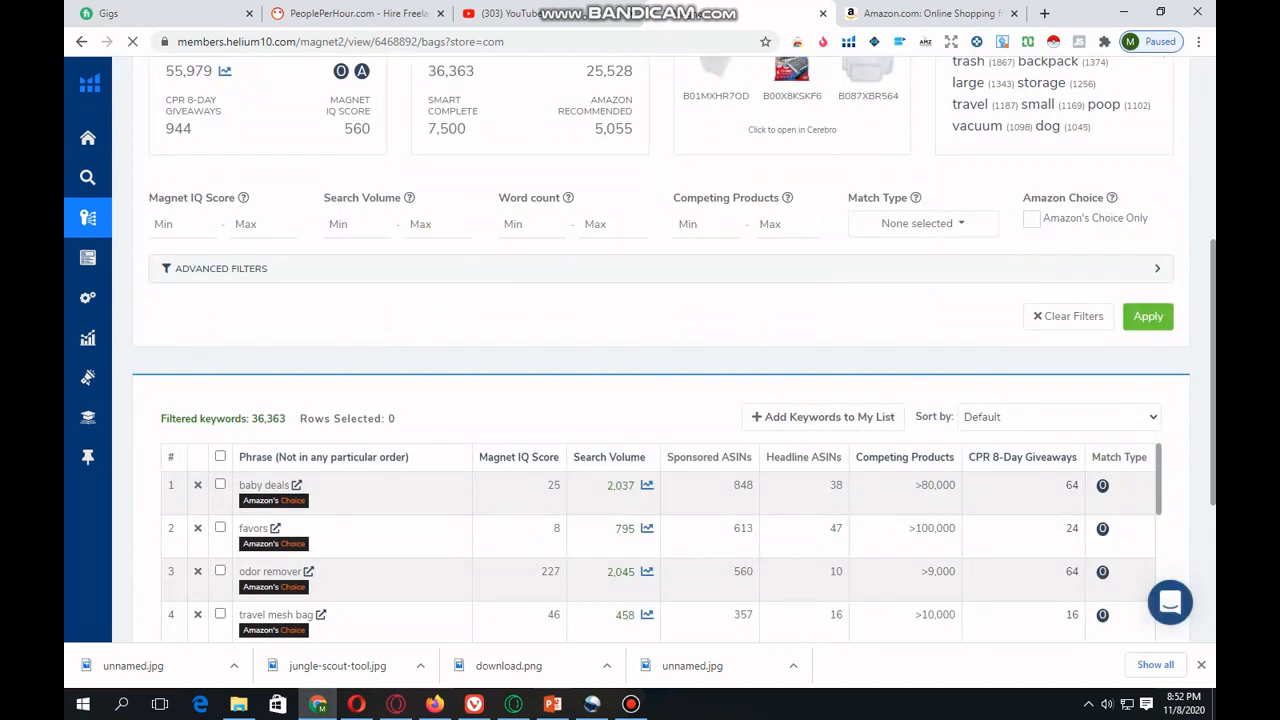
left_click_drag(251, 418, 286, 418)
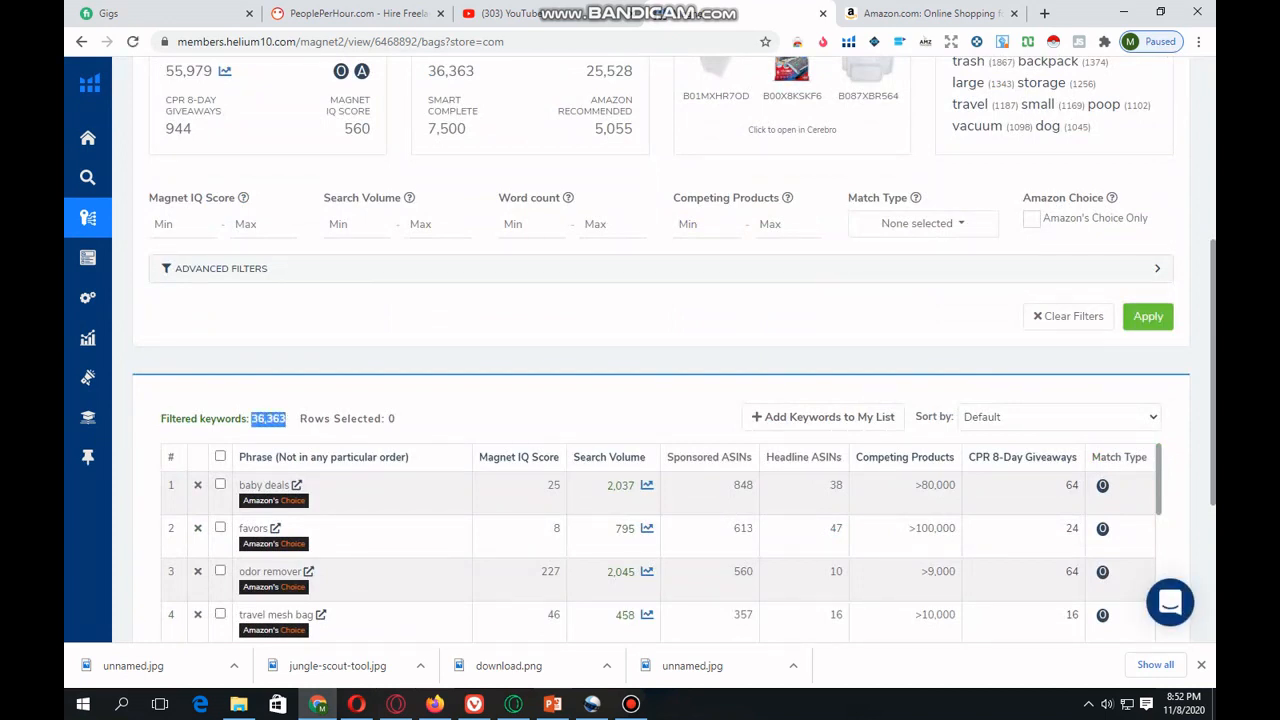
left_click(288, 419)
scroll(660, 350, "up", 4)
scroll(660, 350, "up", 1)
scroll(660, 350, "down", 4)
scroll(660, 350, "up", 2)
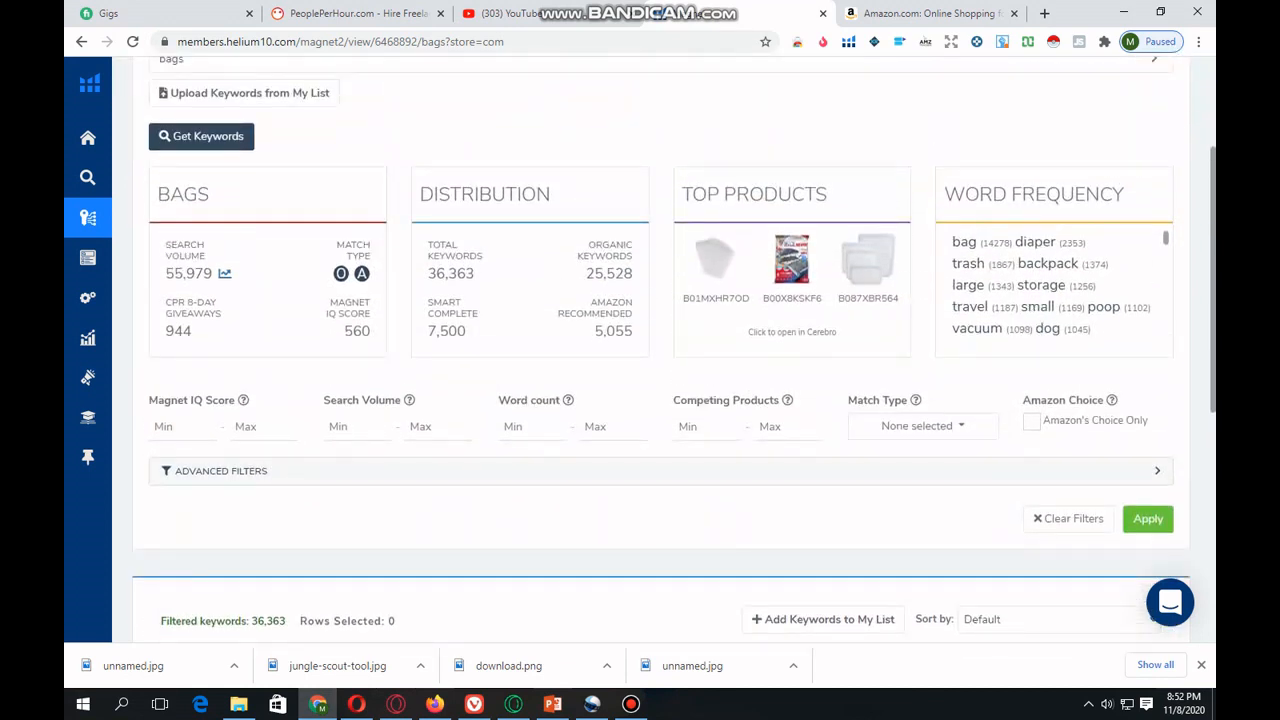
scroll(213, 311, "up", 1)
left_click_drag(213, 311, 175, 311)
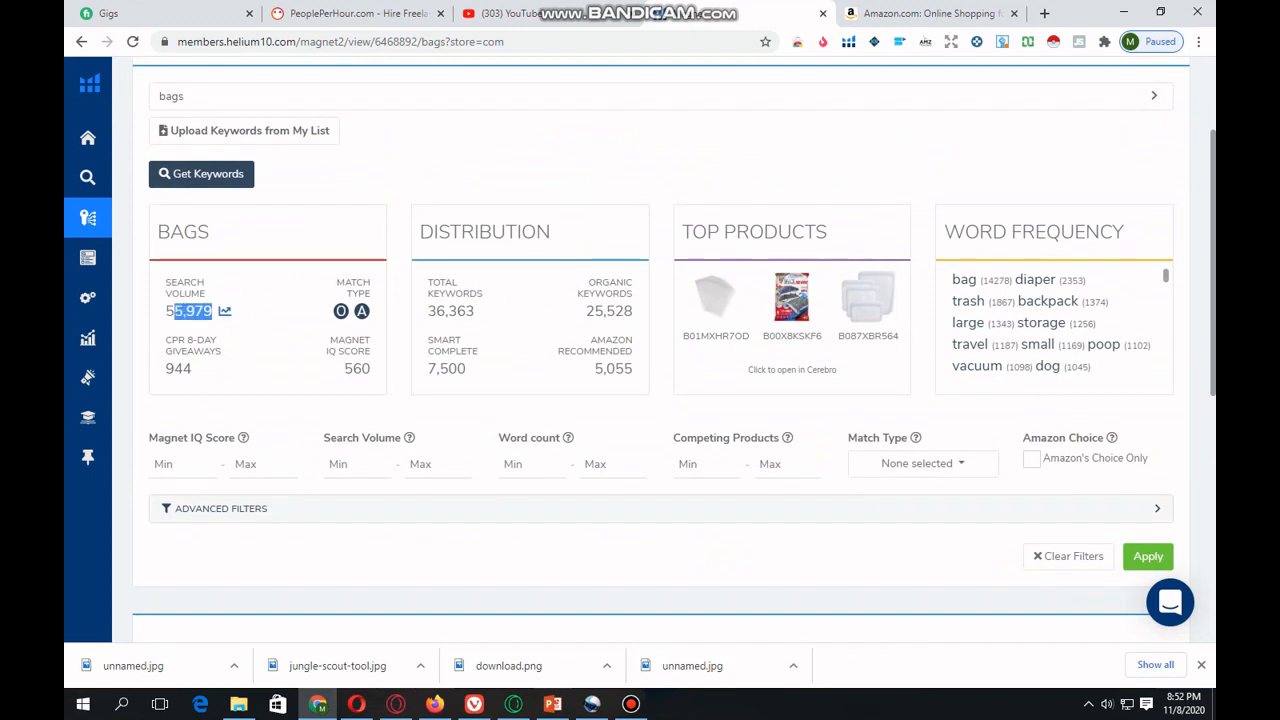
left_click_drag(192, 369, 165, 369)
left_click(486, 232)
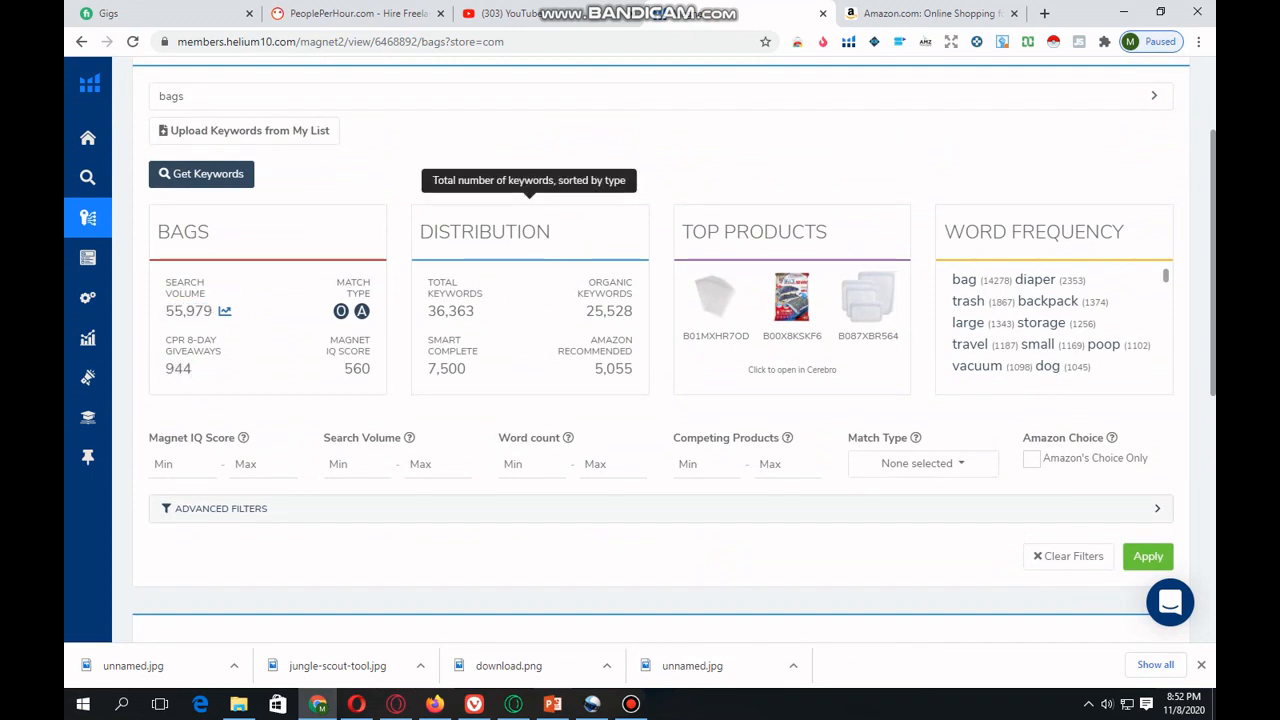
left_click_drag(475, 311, 428, 311)
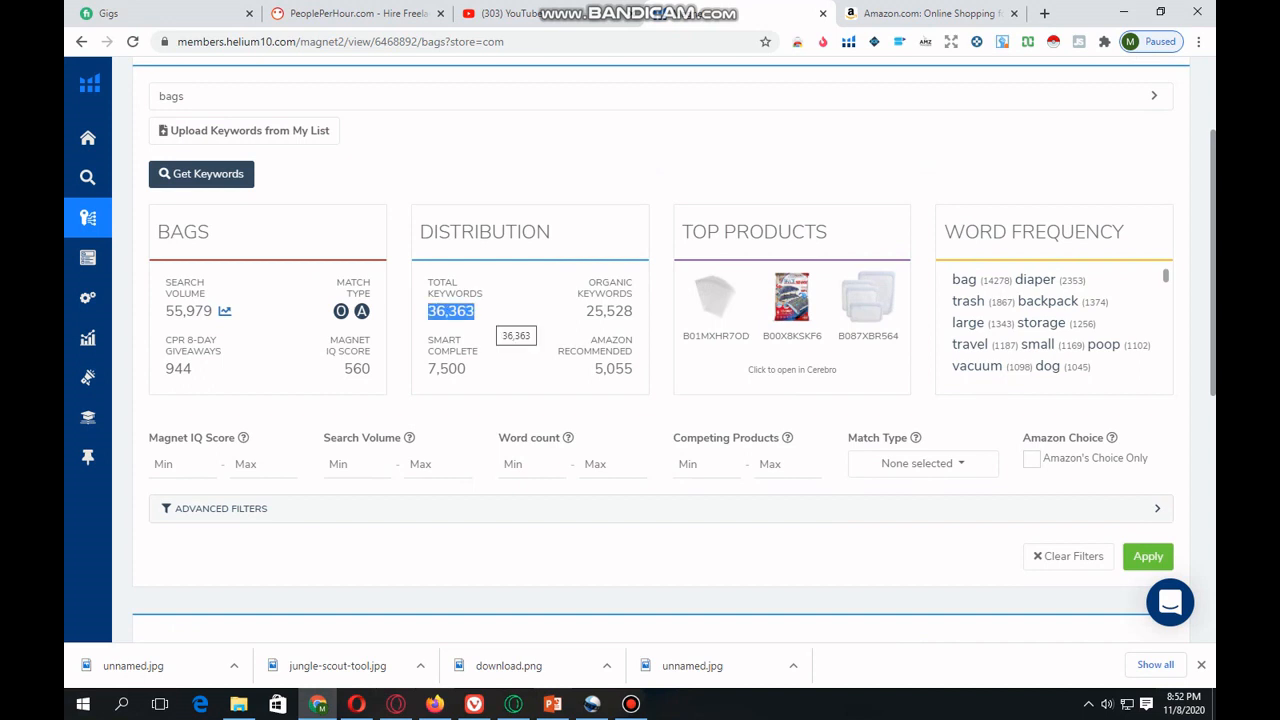
left_click(440, 325)
- Look through the table of keyword phrases for "bags" with their search volumes, IQ scores and competing products
scroll(440, 325, "down", 4)
scroll(440, 340, "down", 2)
scroll(440, 340, "up", 2)
scroll(661, 350, "up", 2)
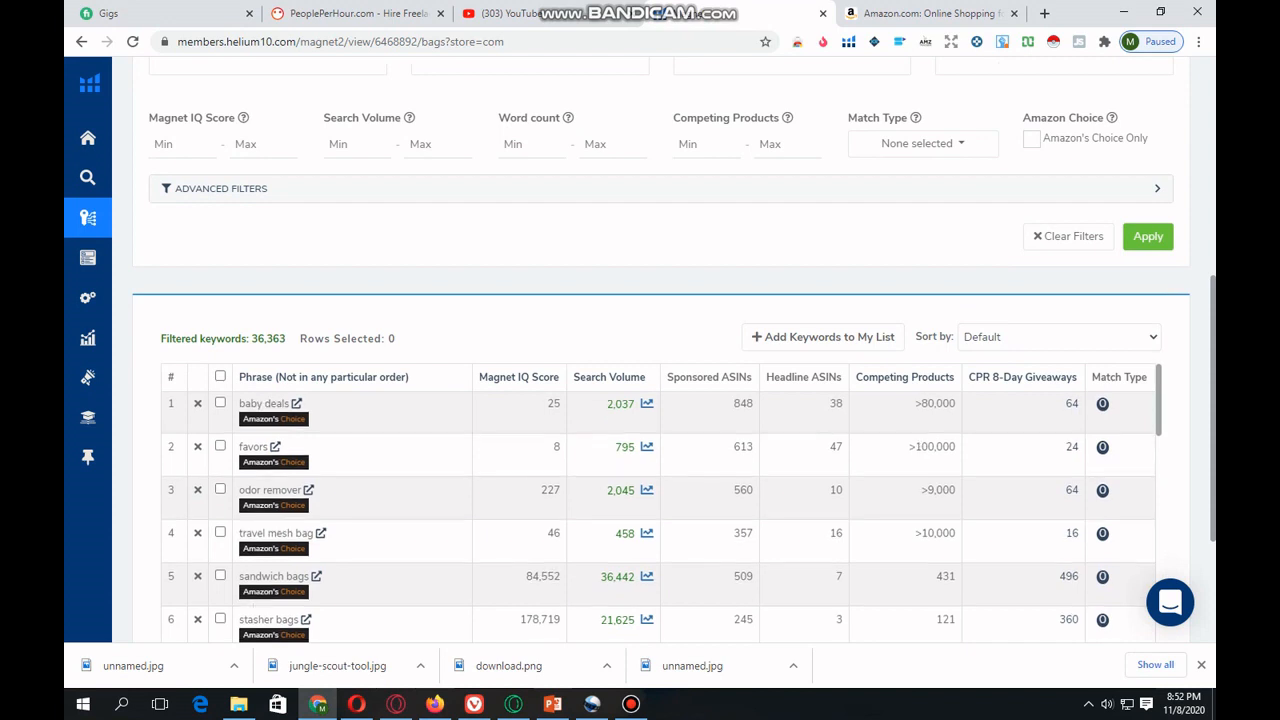
scroll(658, 520, "down", 2)
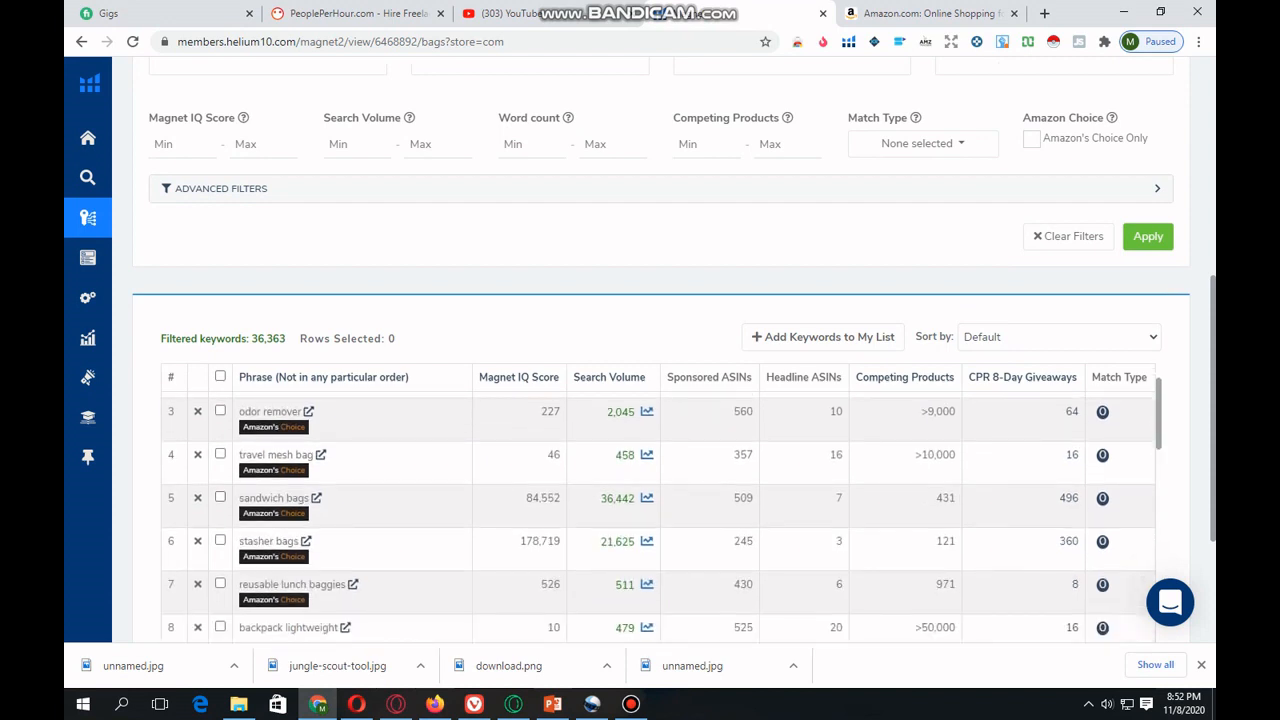
scroll(658, 518, "down", 1)
scroll(658, 520, "up", 5)
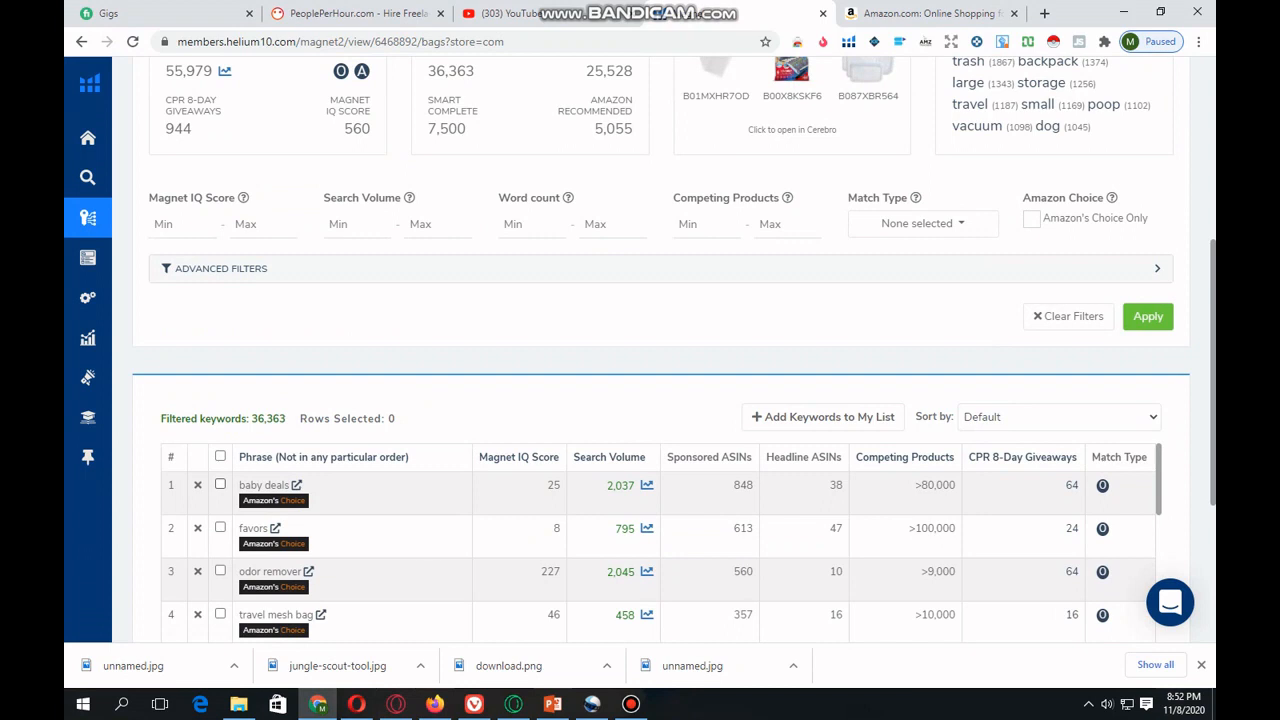
- Try a common word from the word frequency card, and examine further keyword phrases for "bags" down the results table
left_click(1041, 84)
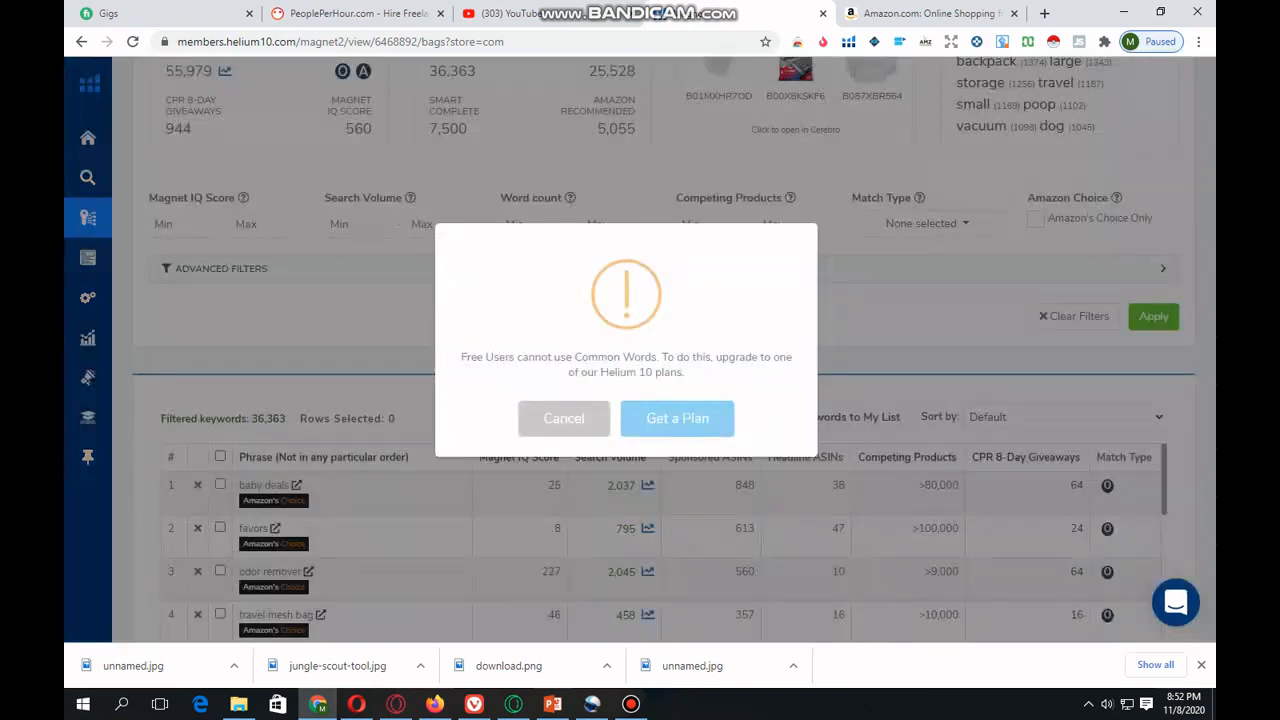
left_click(565, 419)
scroll(660, 555, "down", 4)
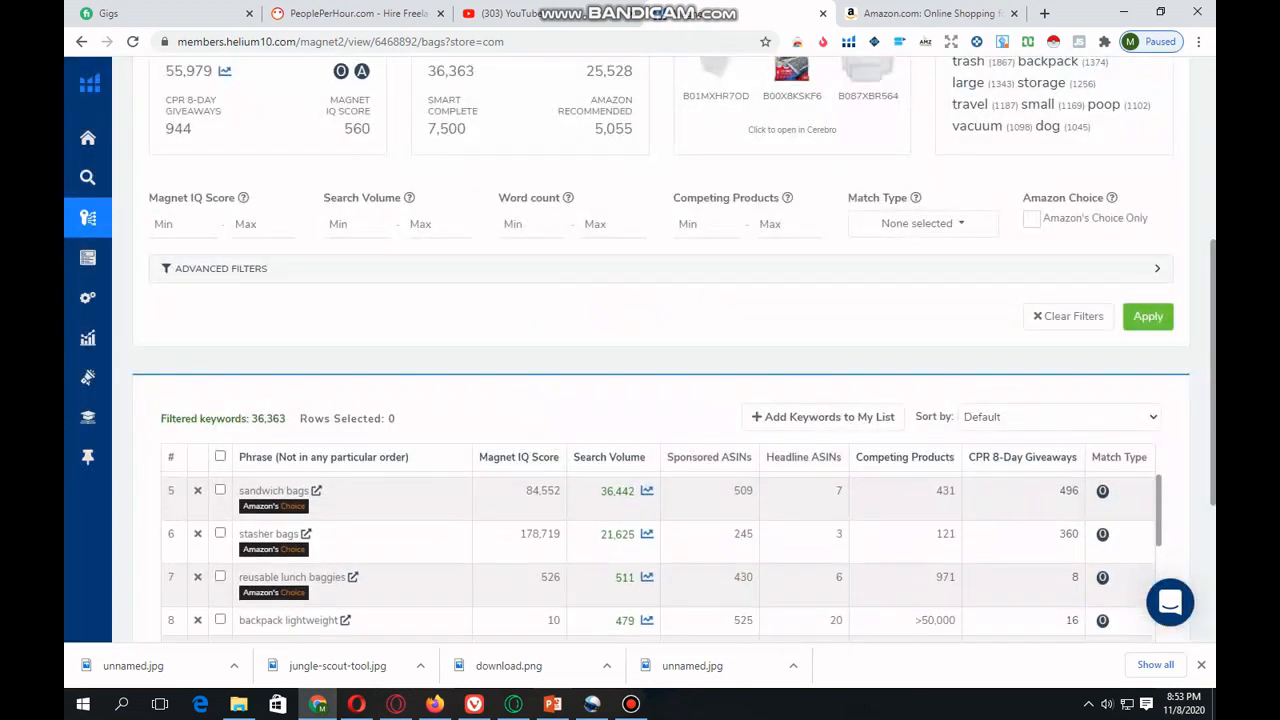
scroll(658, 557, "down", 3)
scroll(658, 557, "up", 4)
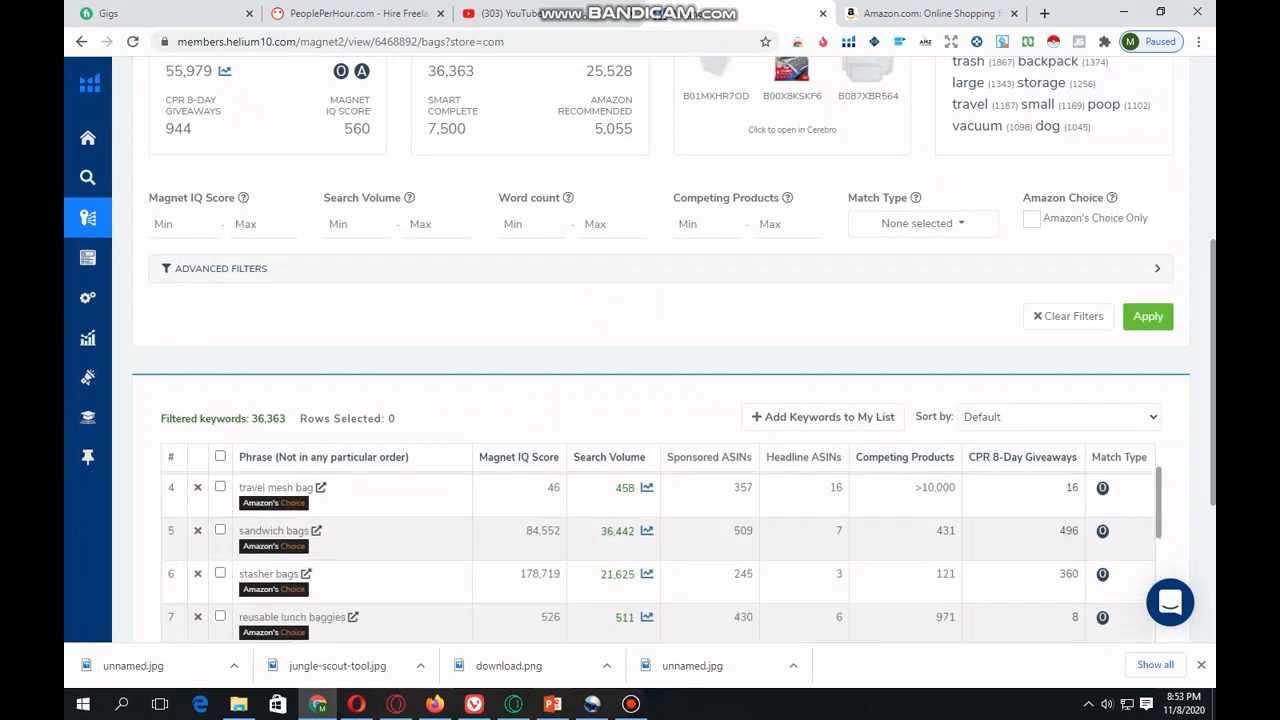
scroll(658, 557, "down", 12)
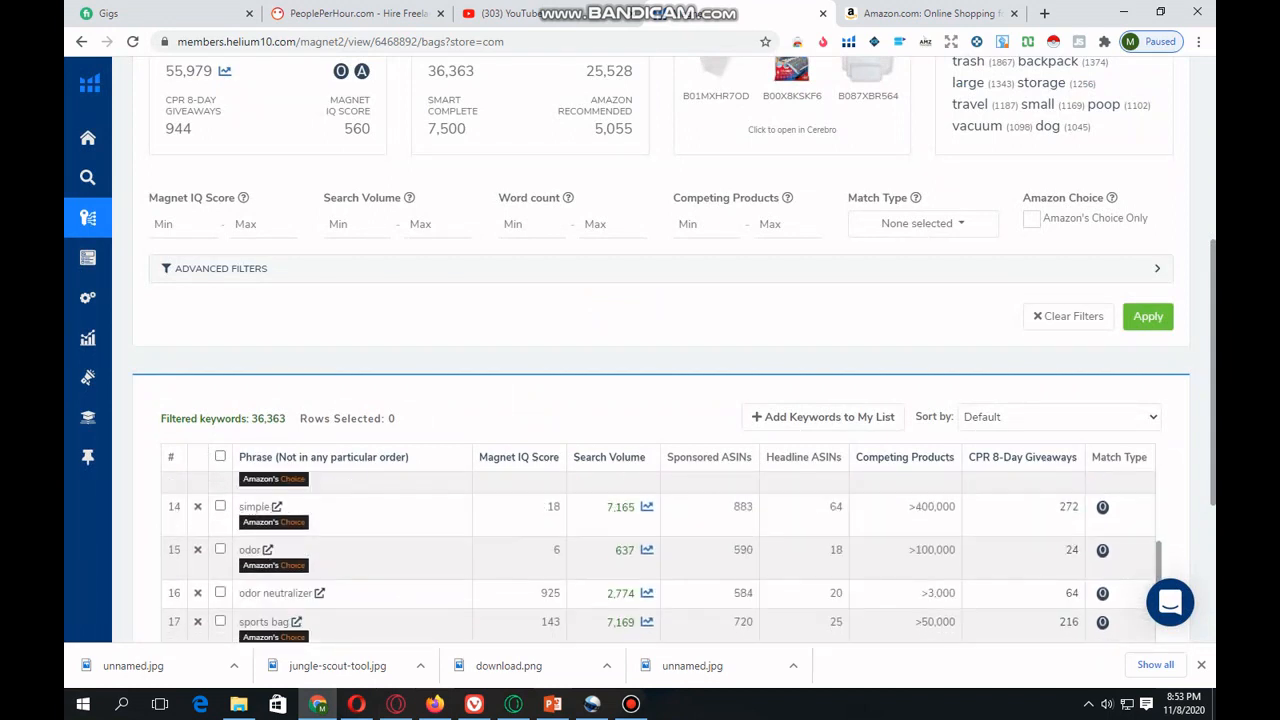
scroll(658, 557, "down", 7)
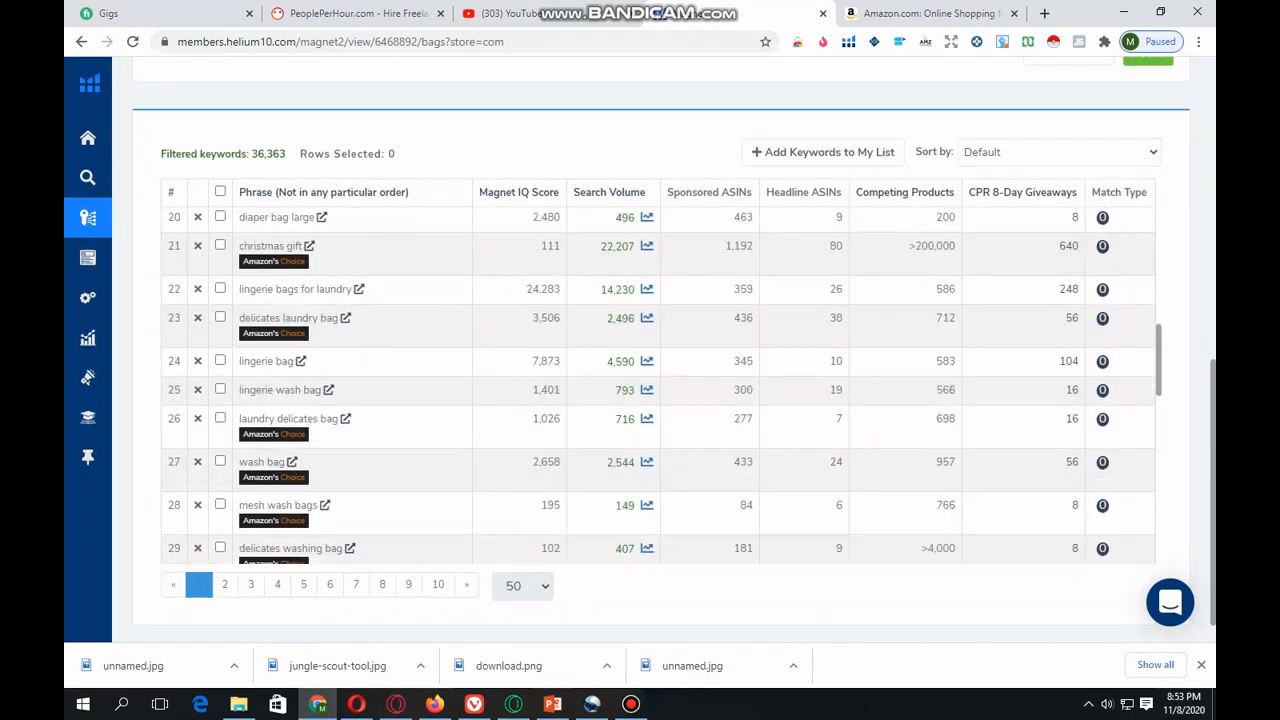
scroll(658, 557, "down", 8)
scroll(658, 557, "up", 15)
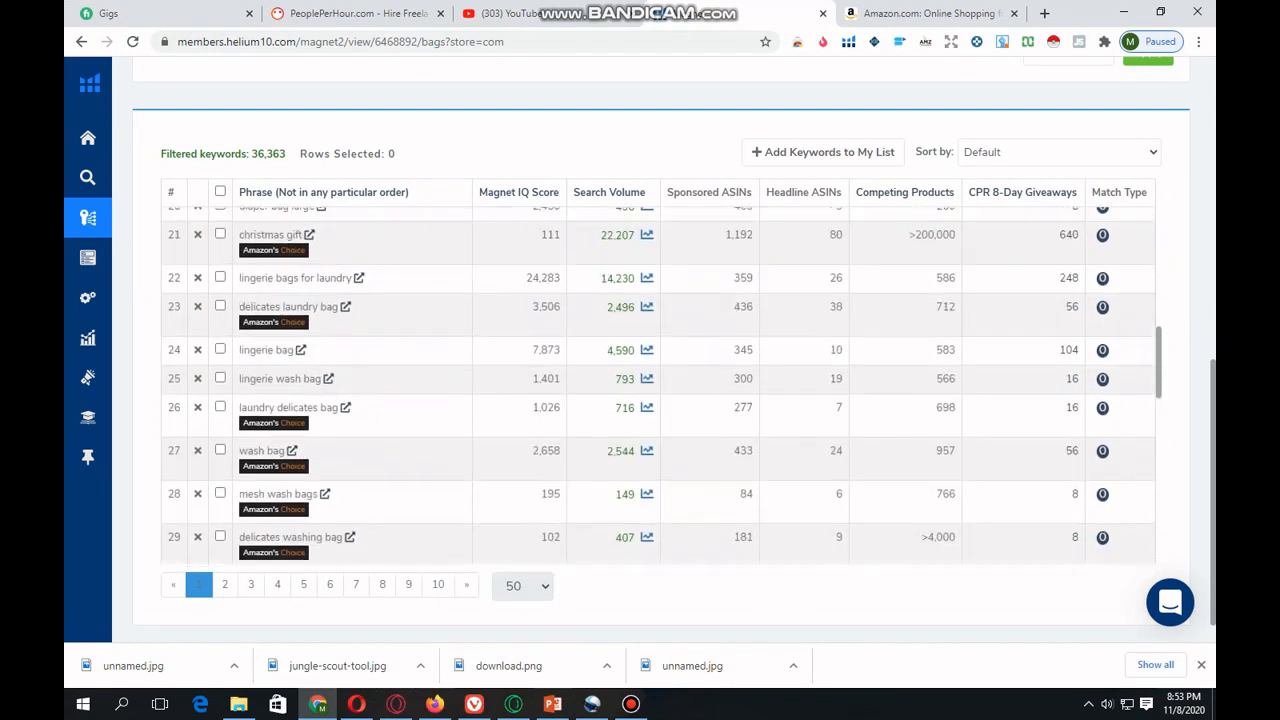
scroll(661, 385, "up", 4)
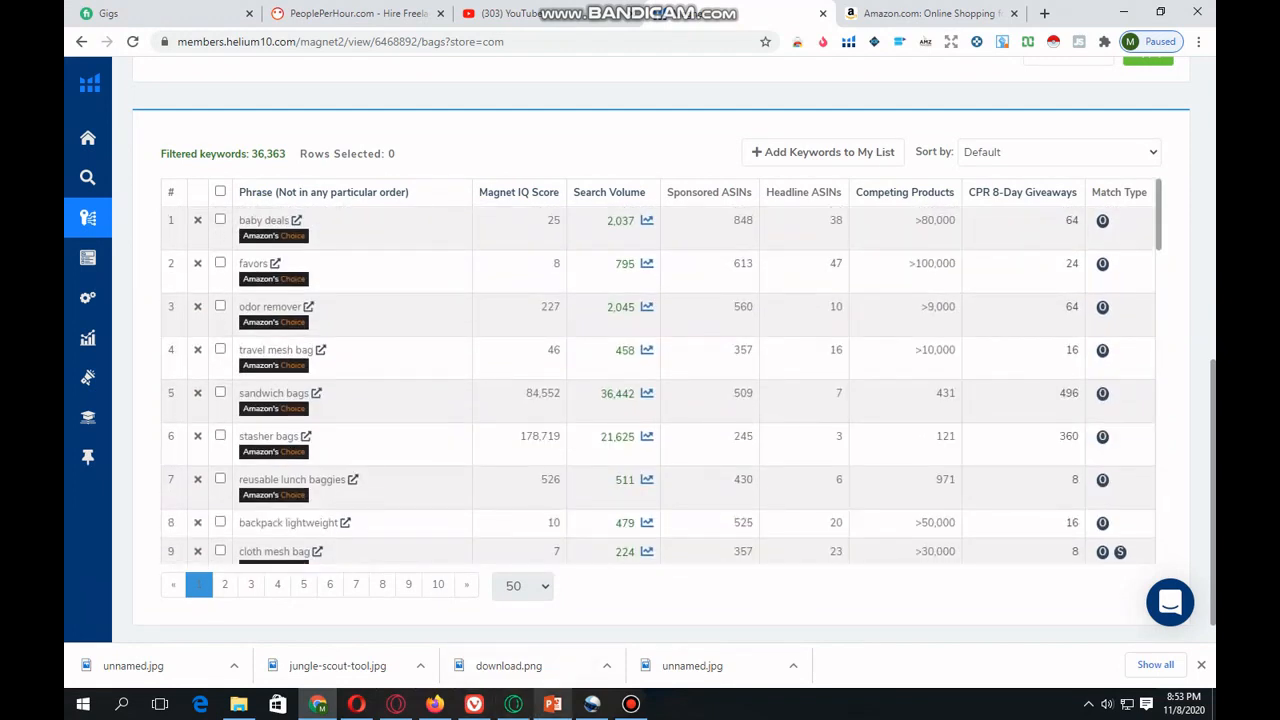
- Check the Helium 10 function list on the PowerPoint slide, and open the Cerebro reverse ASIN lookup back in Chrome
left_click(552, 704)
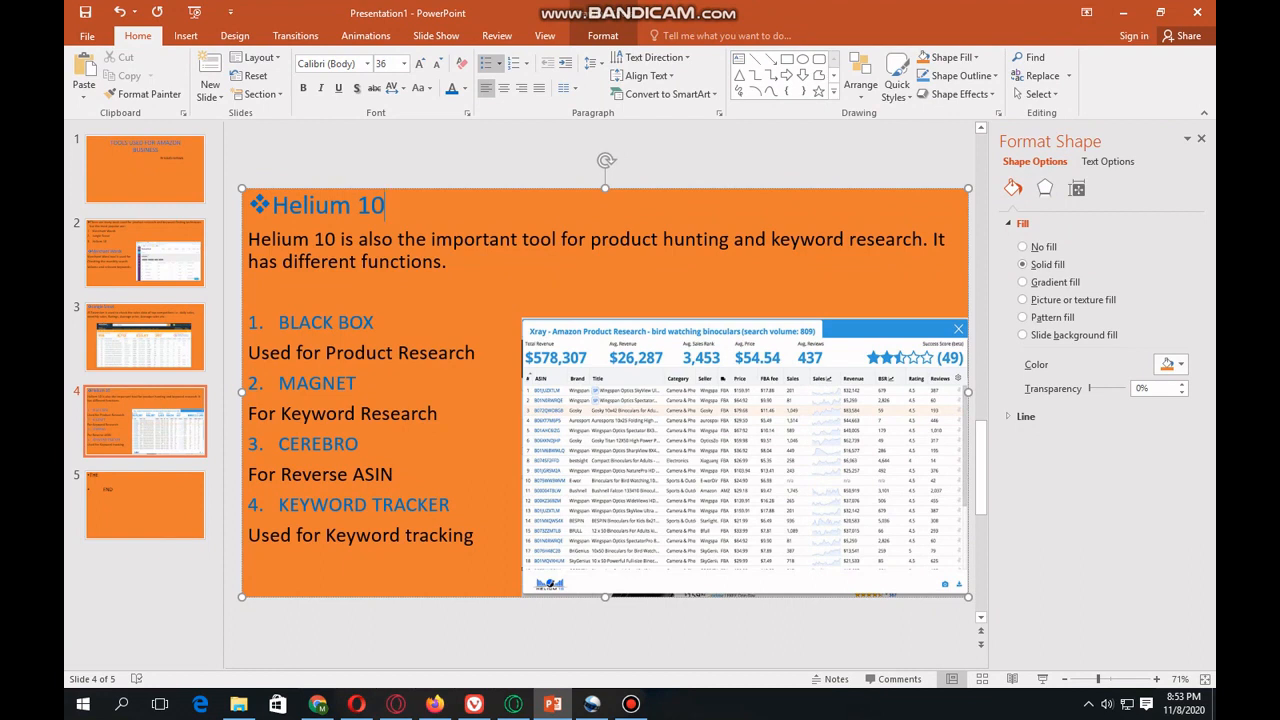
left_click(318, 704)
mouse_move(88, 260)
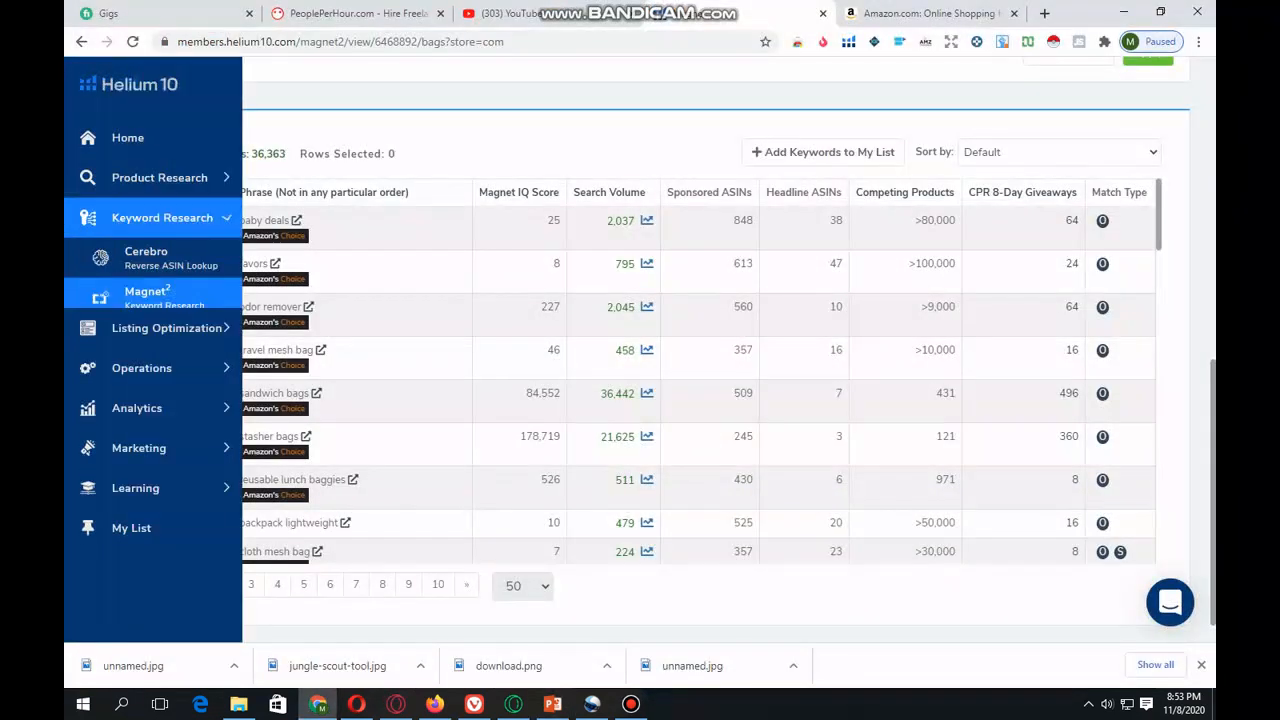
left_click(150, 258)
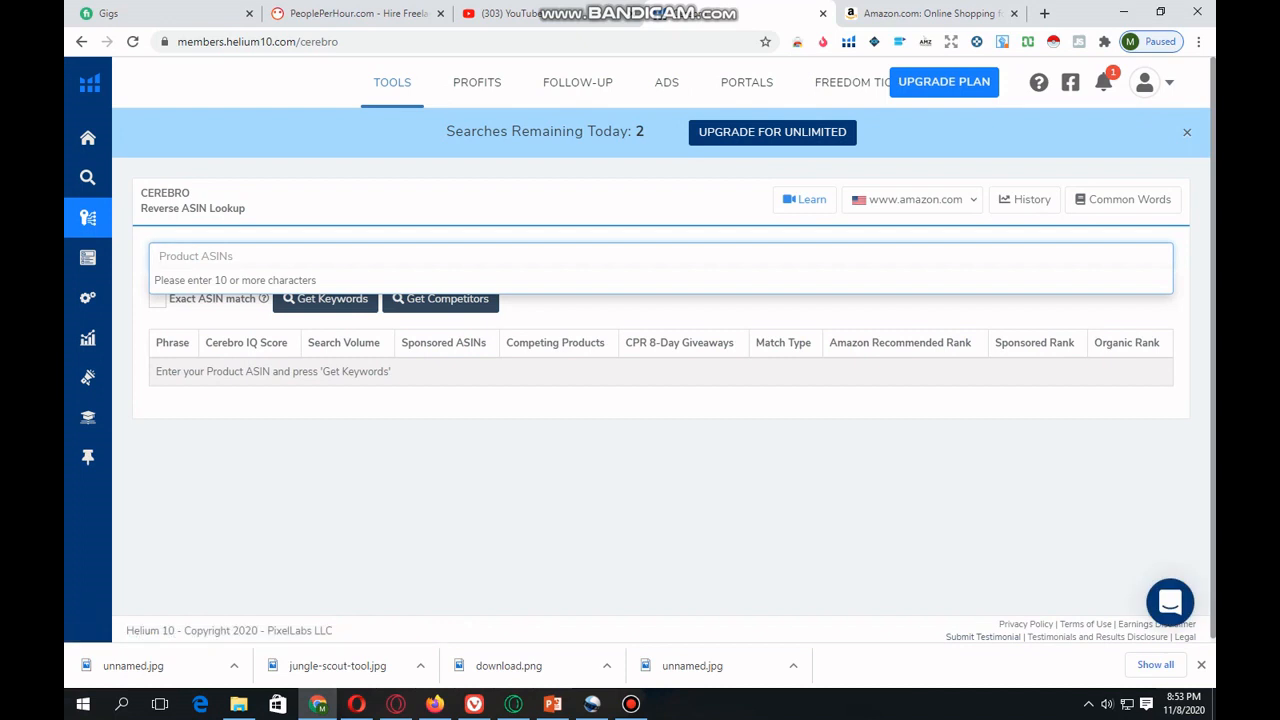
- Open the Under Armour Men's Charged Assert 8 Running Shoe page on Amazon and copy its ASIN from the page address
left_click(930, 14)
scroll(640, 350, "down", 7)
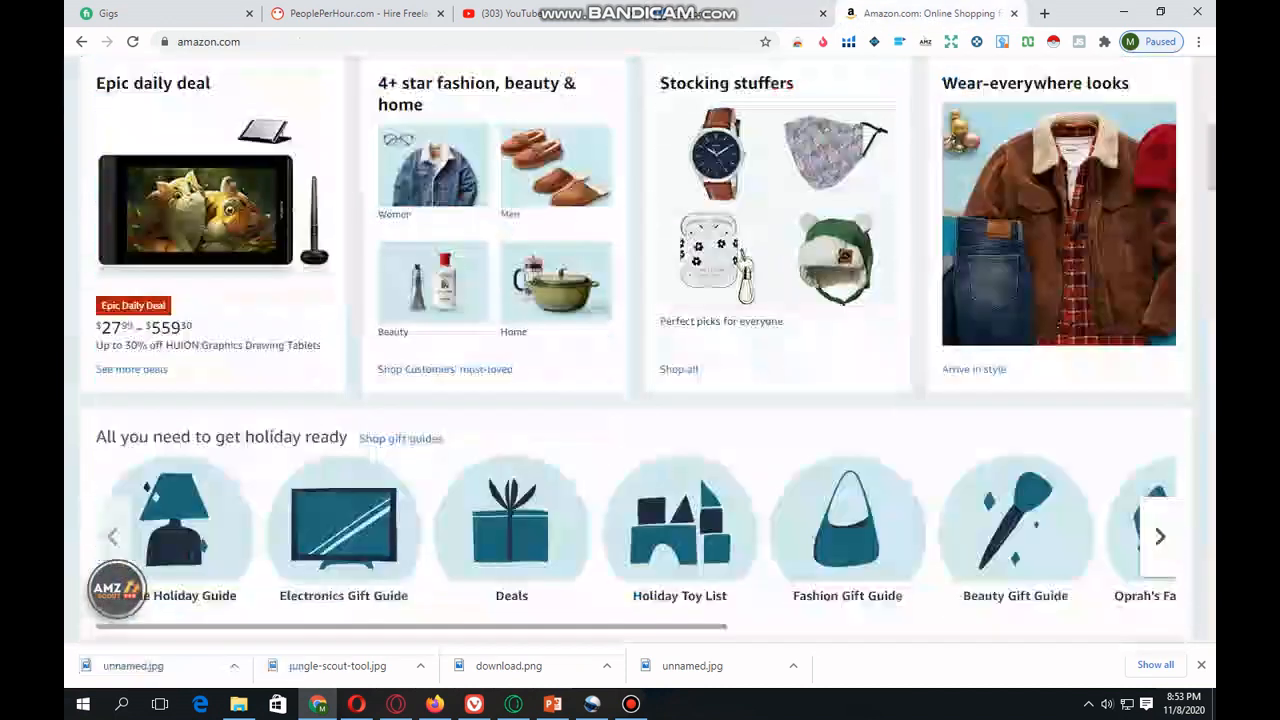
scroll(640, 350, "down", 4)
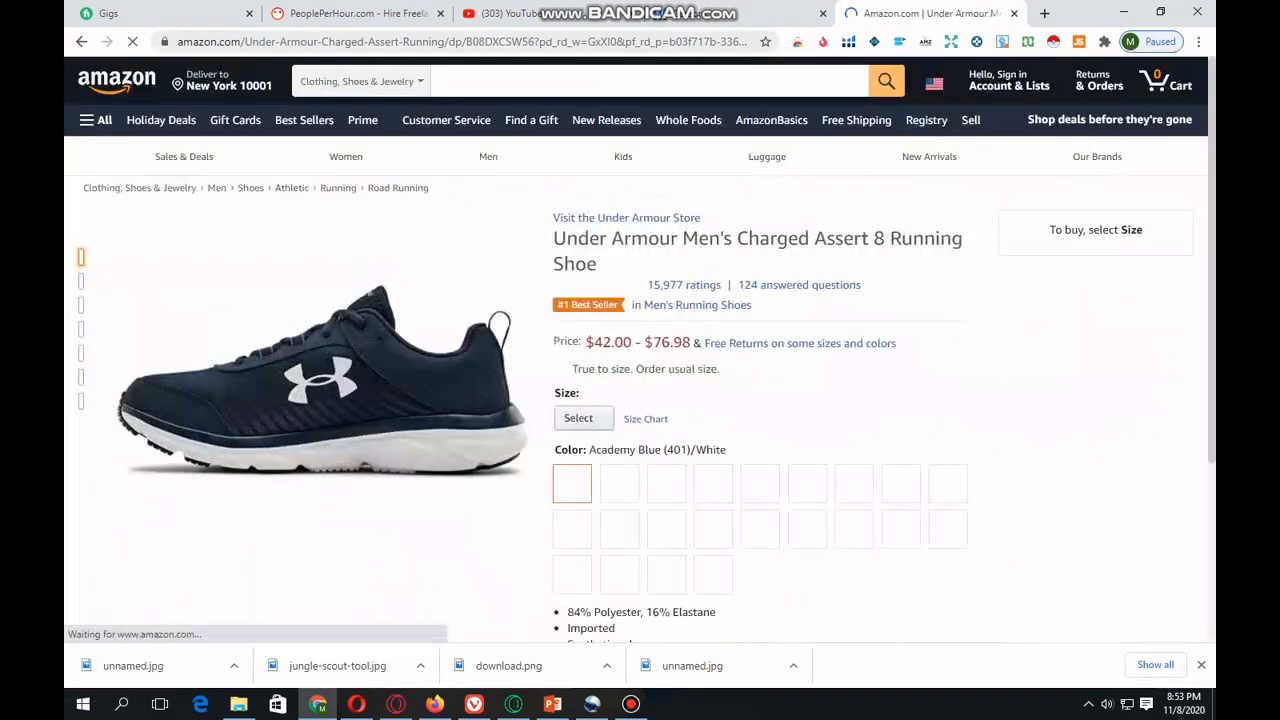
mouse_move(529, 42)
left_mouse_down()
mouse_move(505, 42)
mouse_move(597, 42)
mouse_move(529, 42)
left_mouse_up()
right_click(570, 42)
left_click(614, 97)
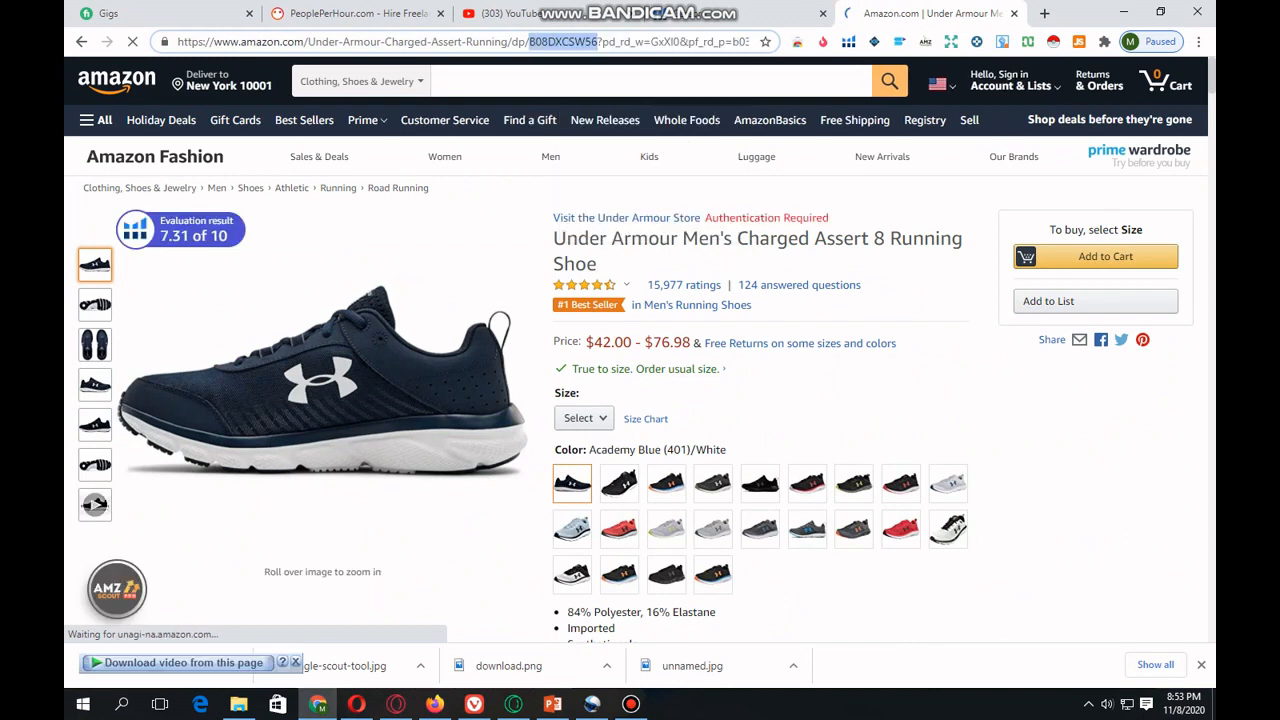
left_click(780, 13)
right_click(321, 251)
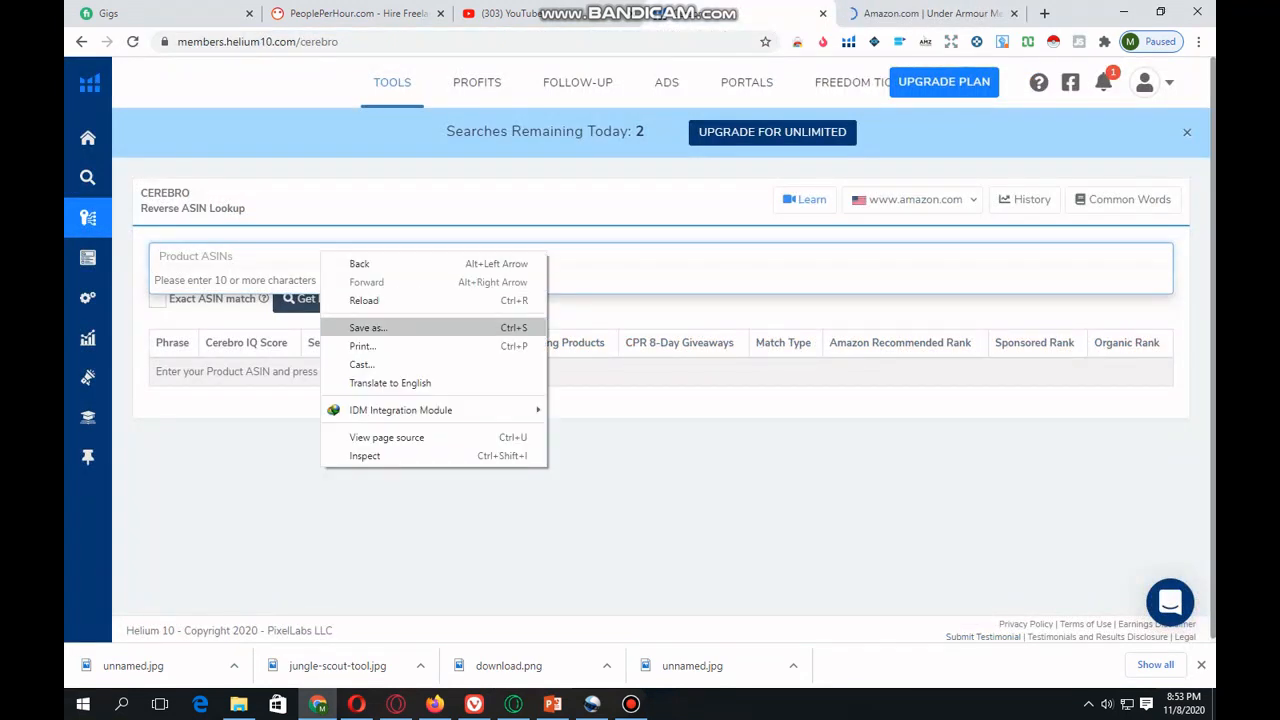
left_click(260, 257)
right_click(193, 251)
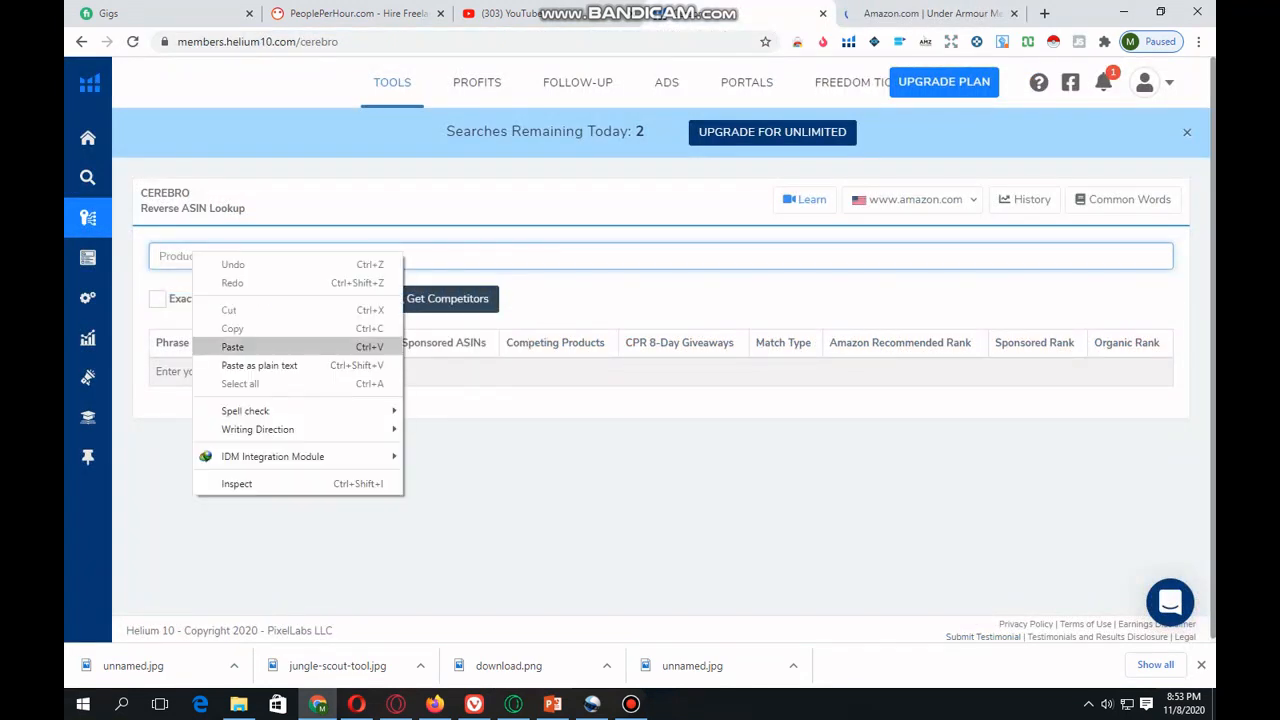
left_click(222, 346)
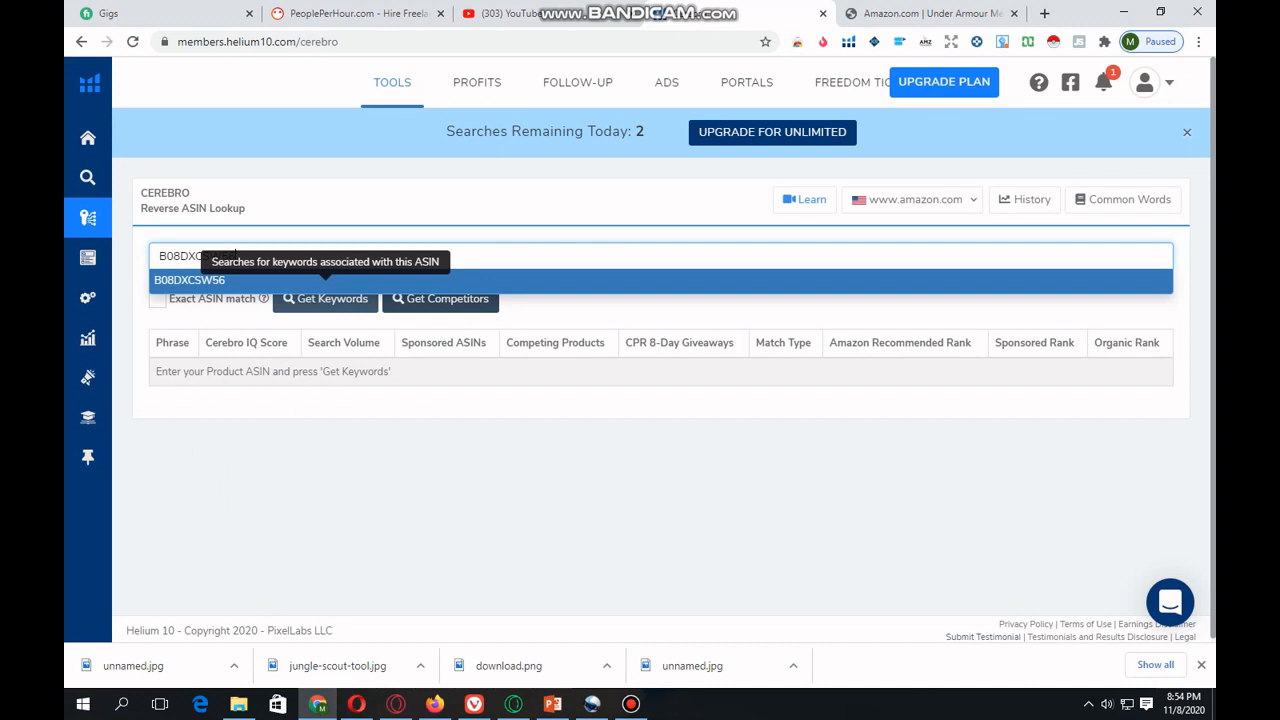
left_click(326, 302)
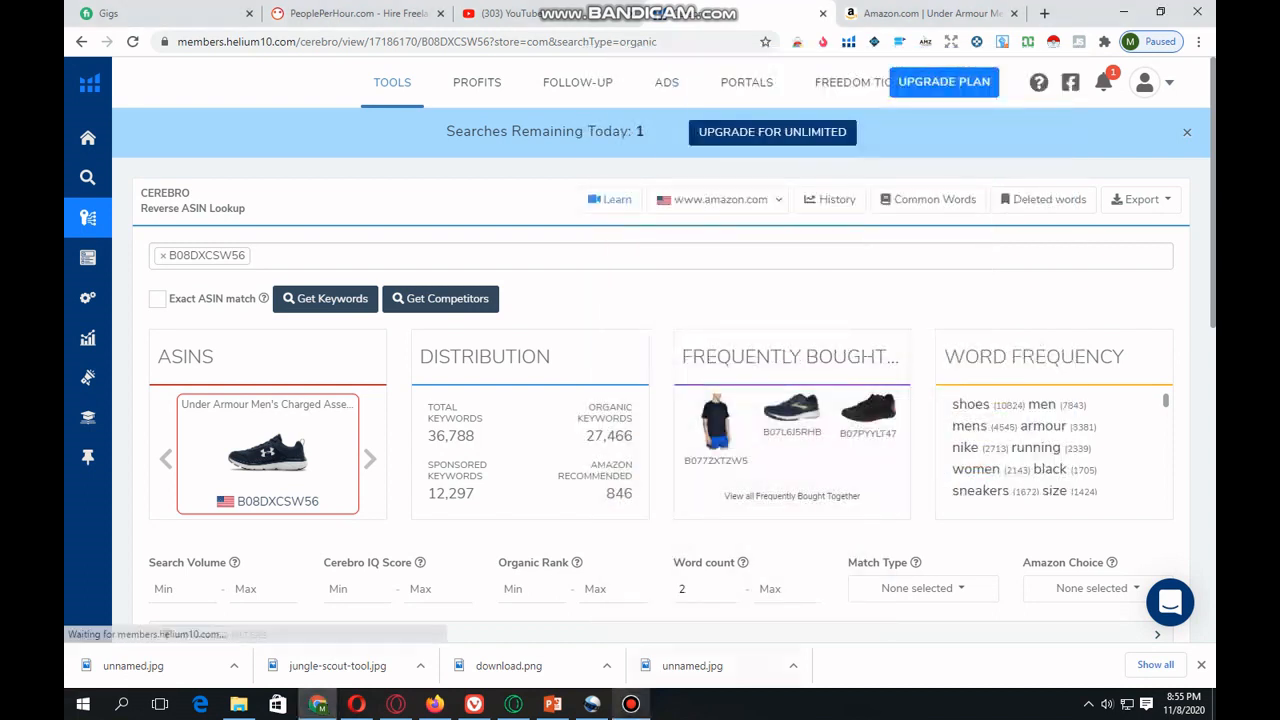
left_click(631, 704)
left_click(1037, 58)
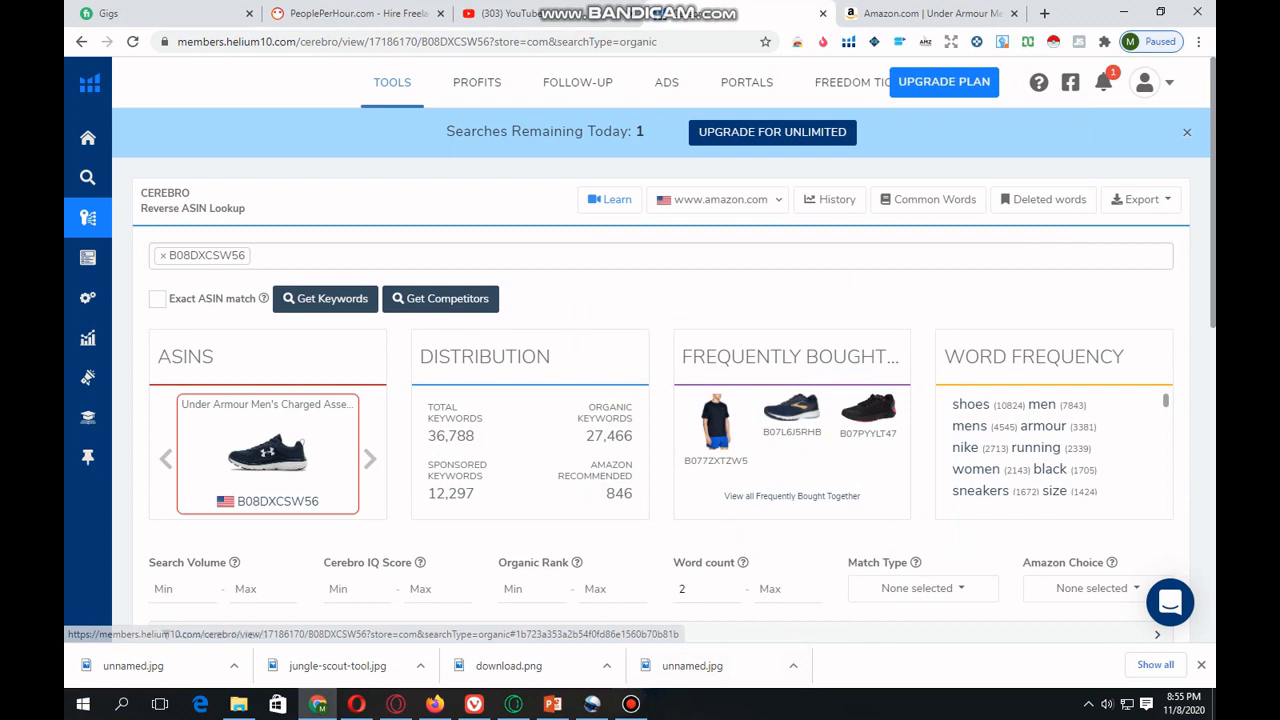
left_click(772, 132)
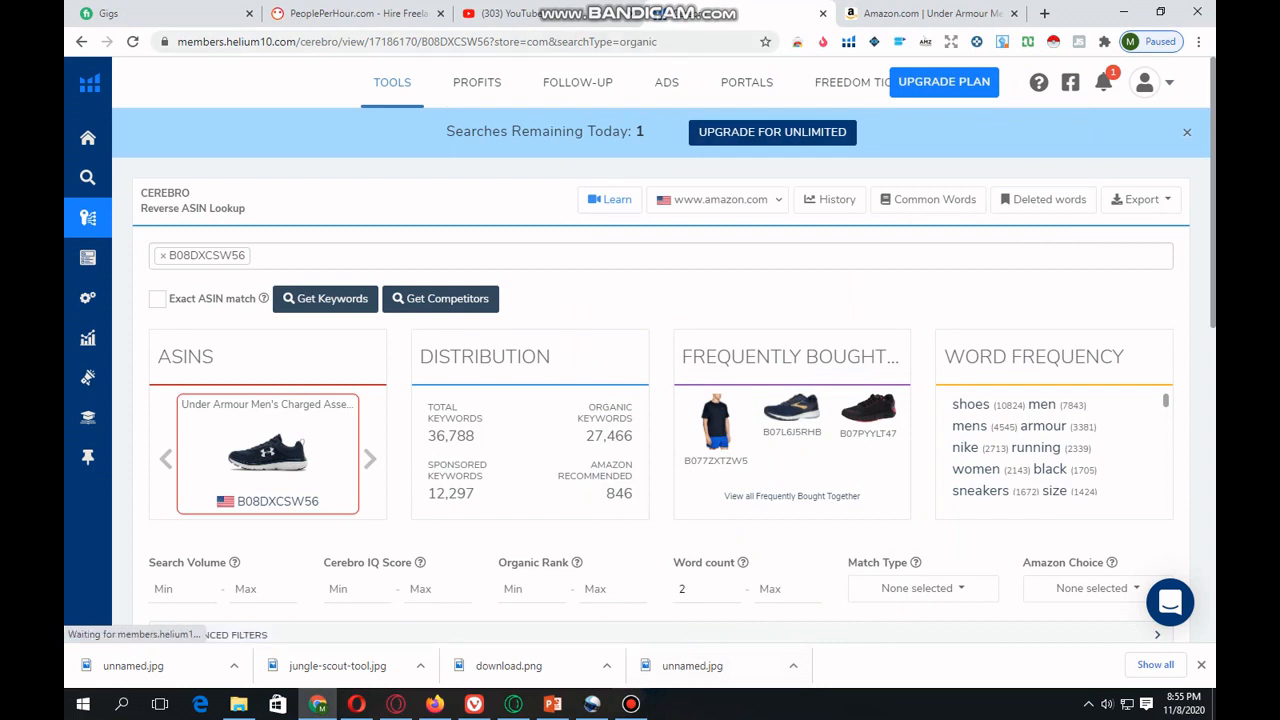
- Examine the shoe's keyword distribution in Cerebro, including total, sponsored and Amazon recommended keywords
scroll(660, 350, "down", 2)
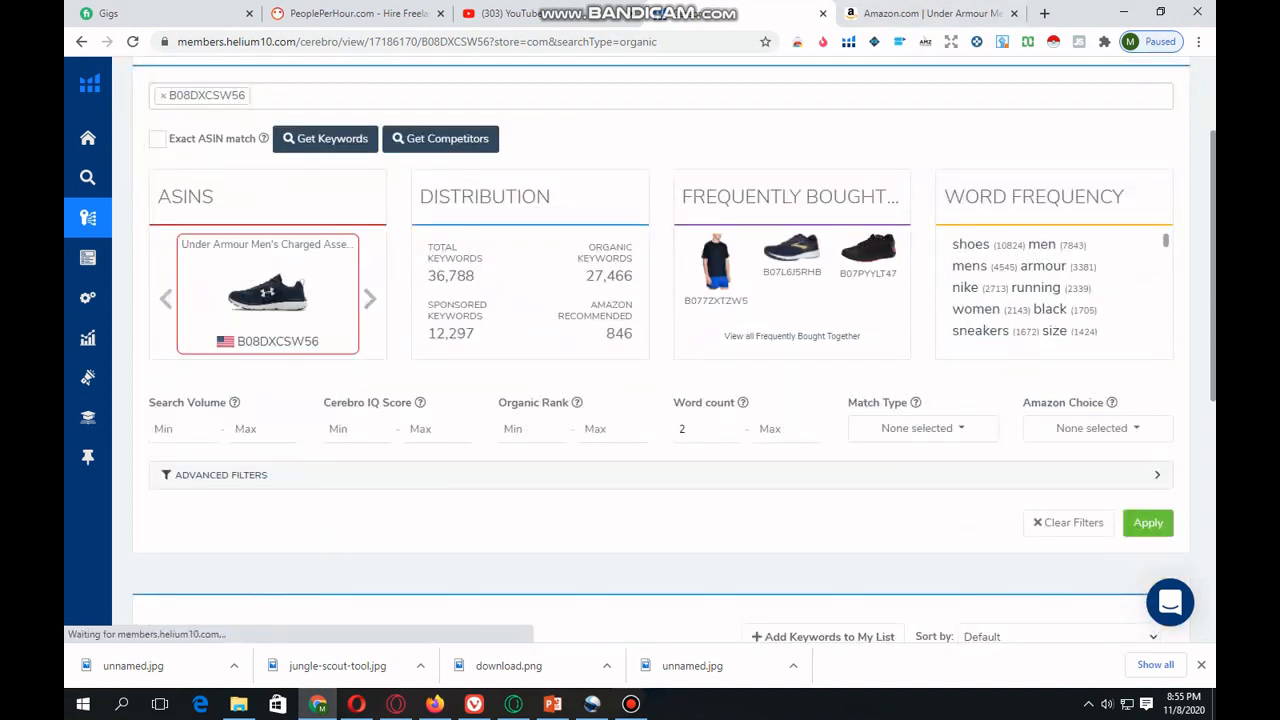
scroll(660, 350, "down", 3)
scroll(660, 350, "up", 3)
left_click_drag(475, 277, 428, 277)
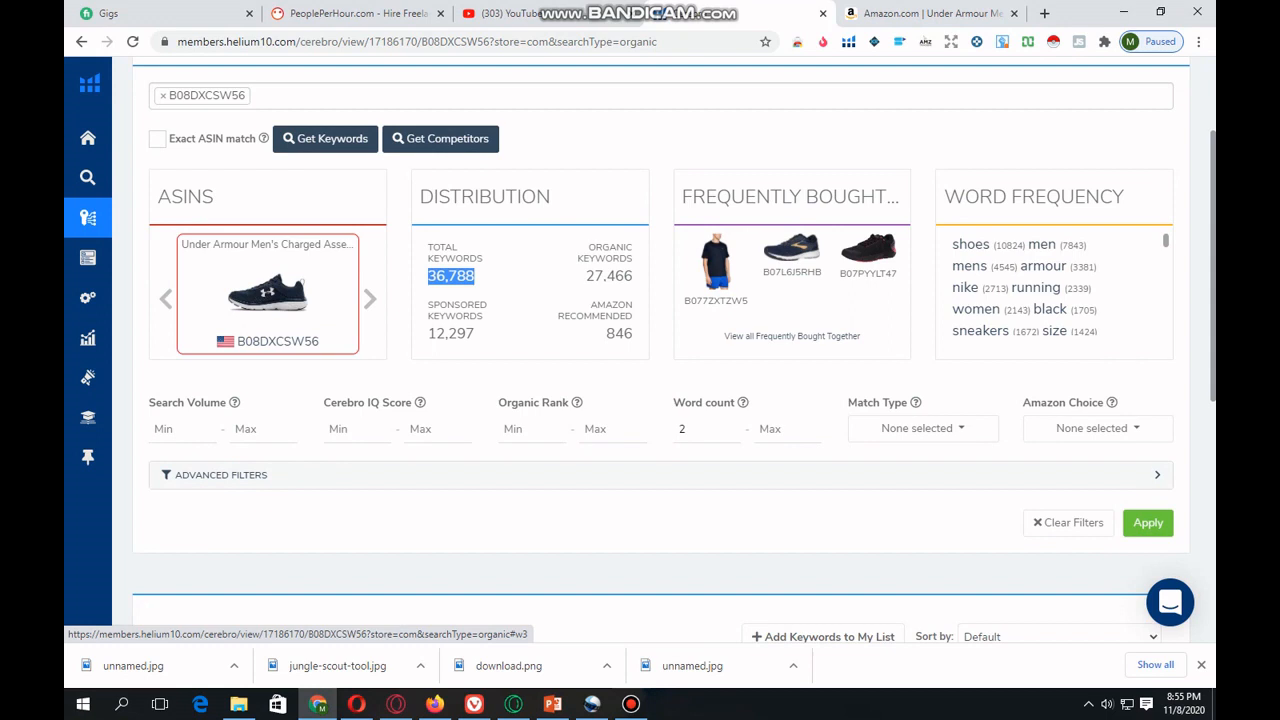
left_click_drag(476, 334, 427, 334)
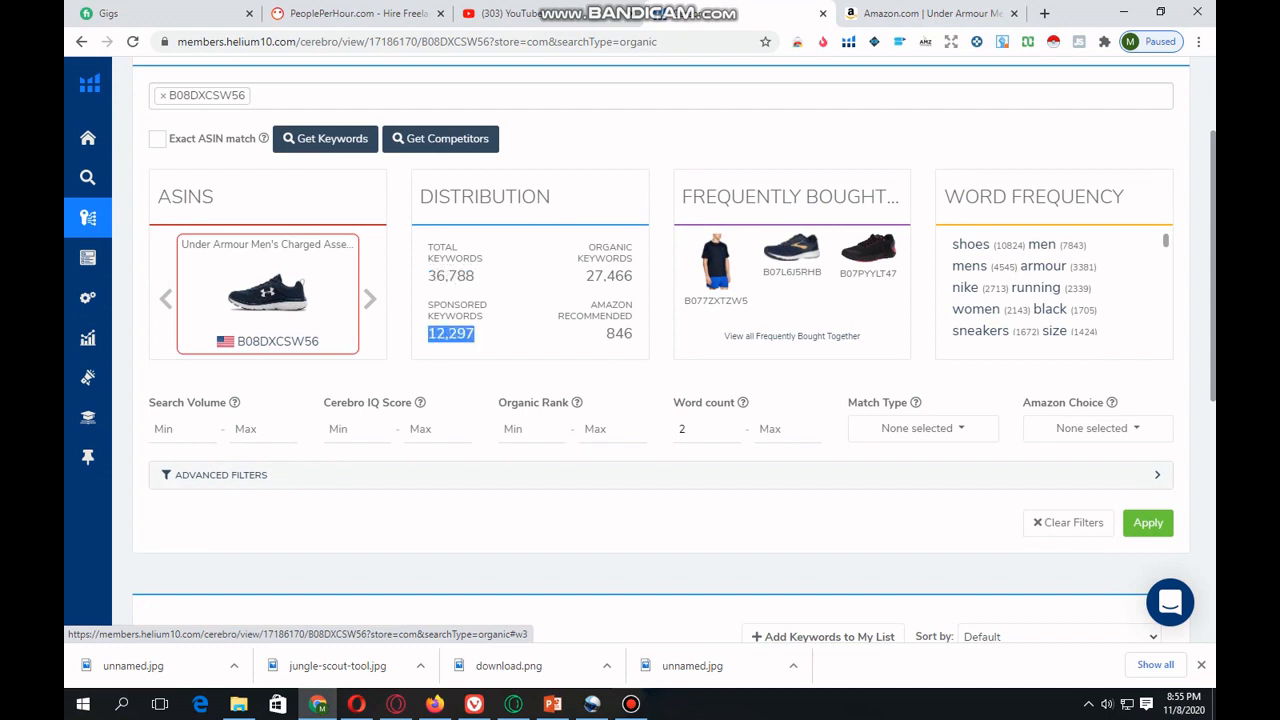
left_click_drag(605, 334, 634, 334)
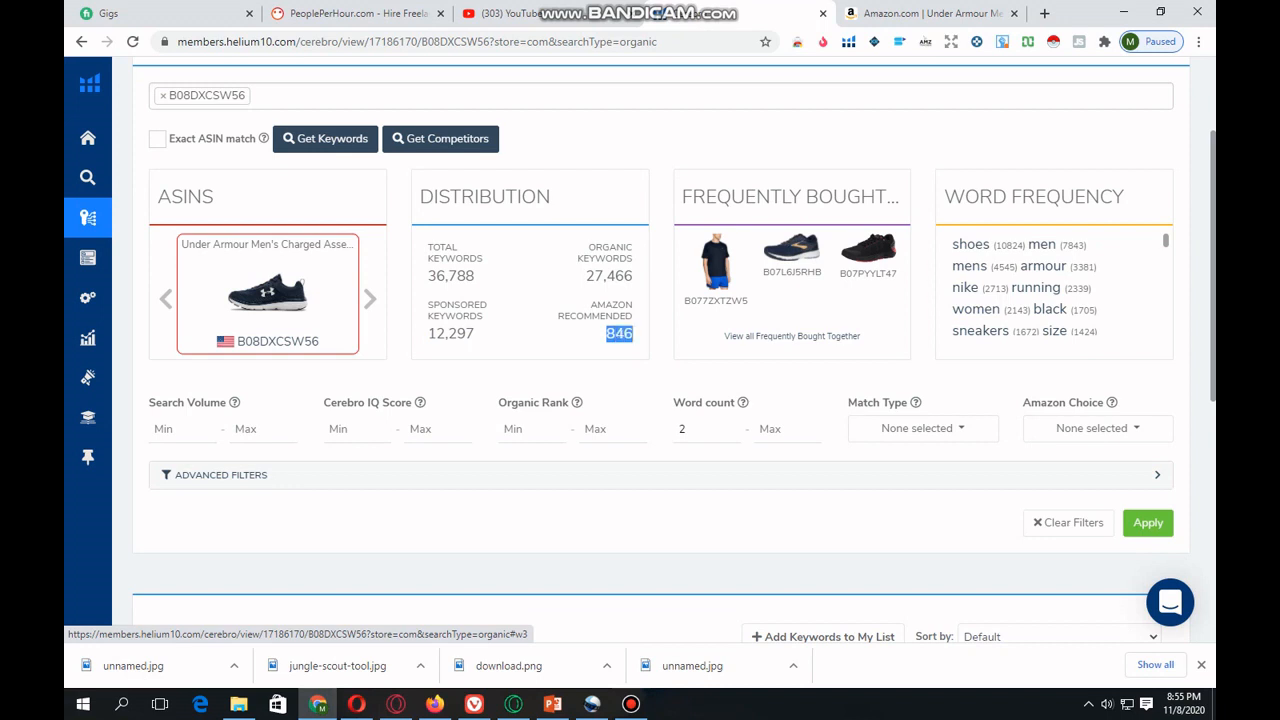
- Look through the shoe's keyword phrase table with its Cerebro IQ scores, search volumes, competing products and ranks
scroll(382, 268, "down", 2)
scroll(640, 400, "down", 3)
scroll(640, 400, "down", 1)
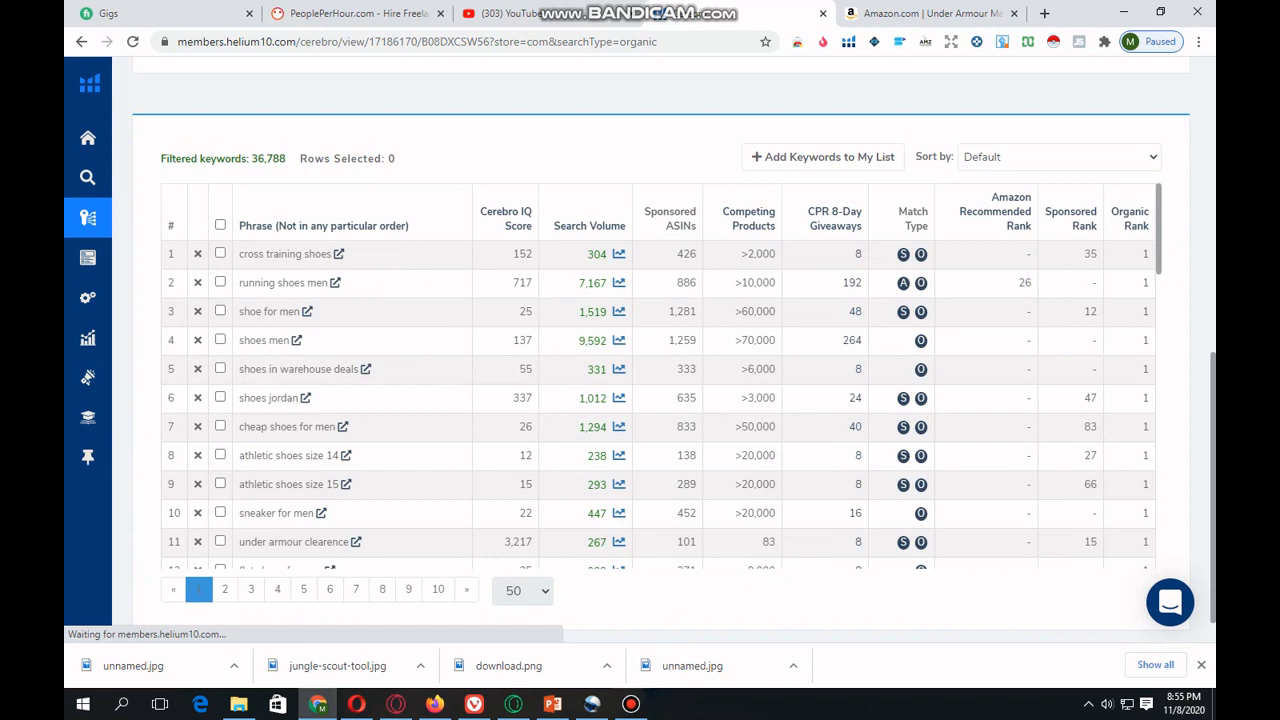
scroll(560, 400, "down", 2)
scroll(330, 240, "up", 4)
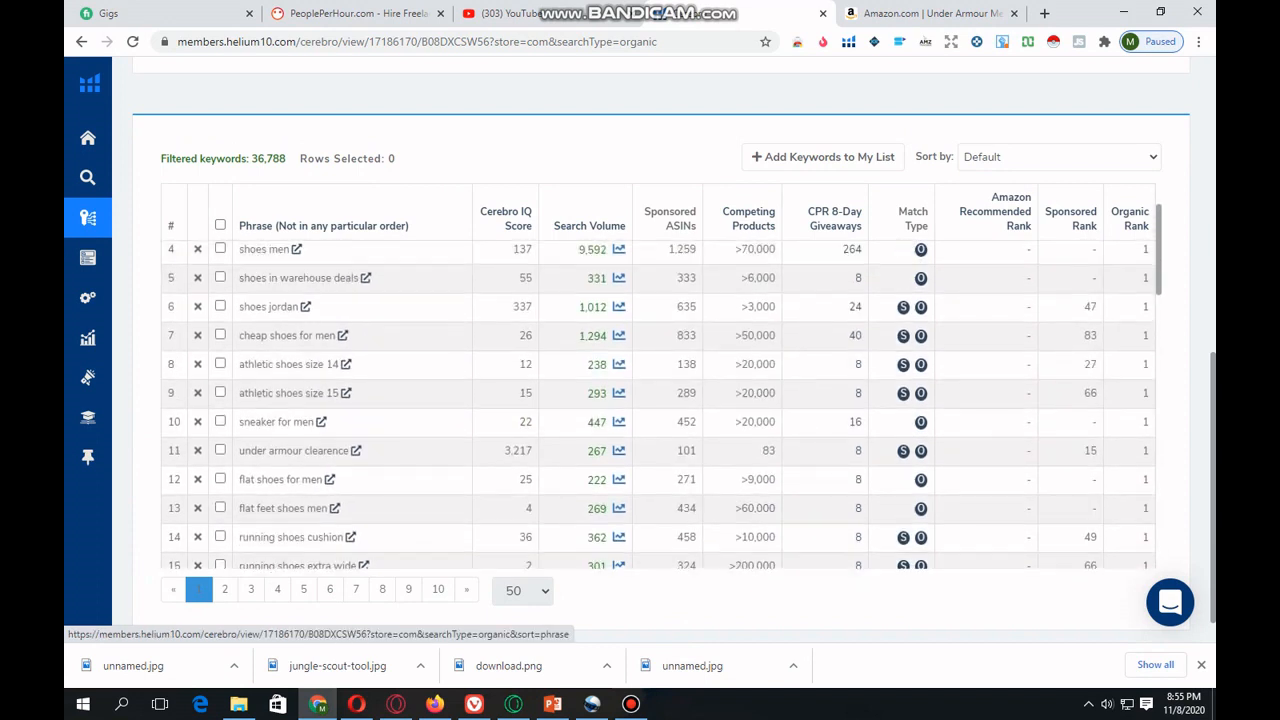
scroll(330, 250, "up", 1)
scroll(330, 400, "down", 4)
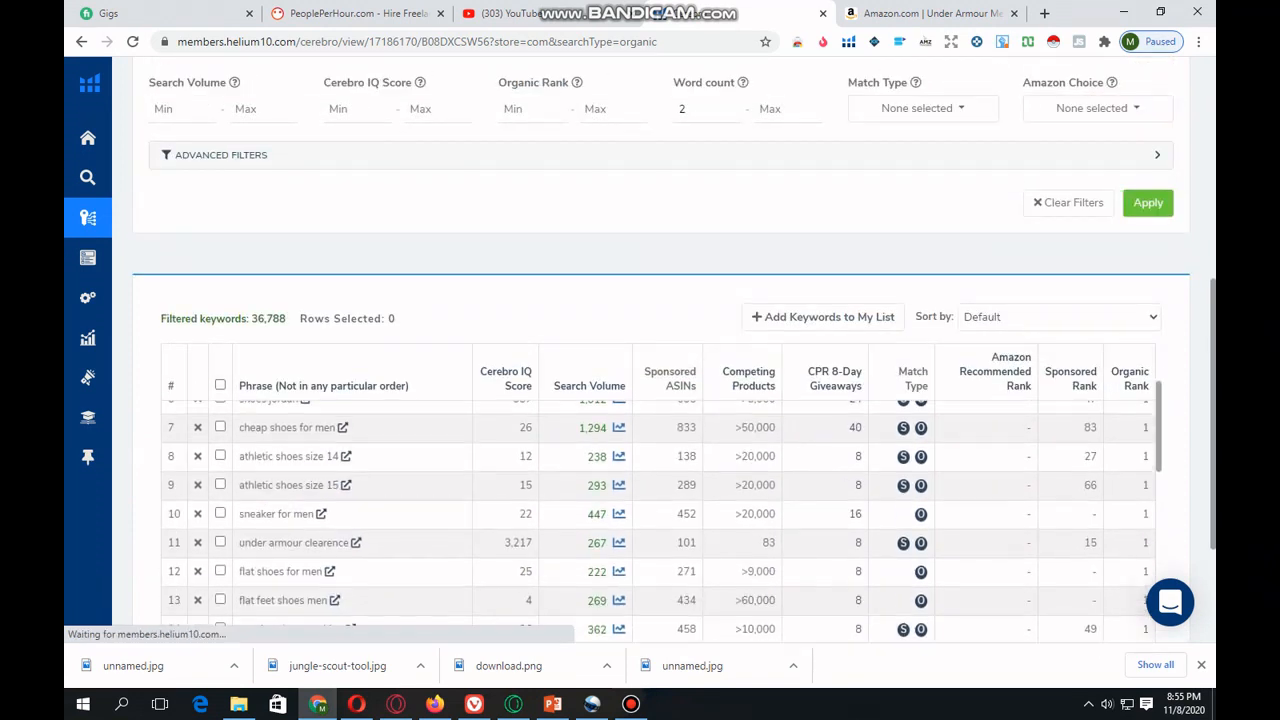
scroll(560, 400, "down", 2)
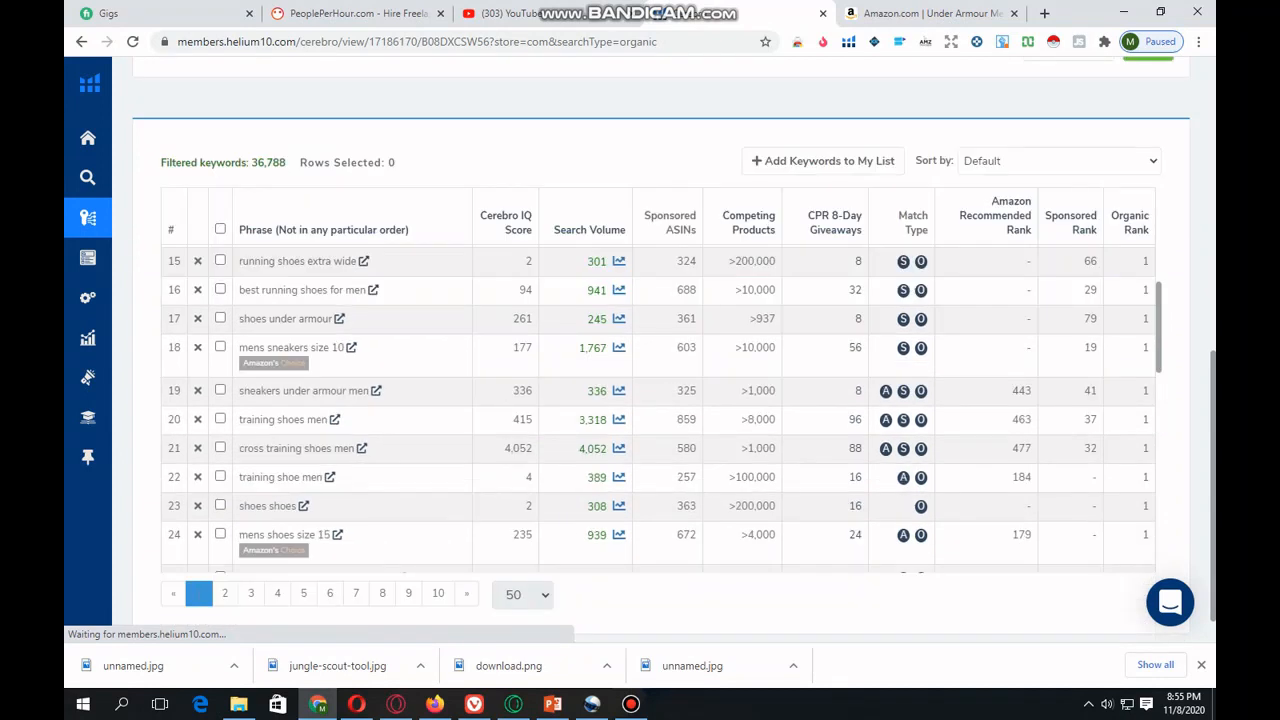
scroll(660, 400, "down", 1)
scroll(660, 400, "down", 1)
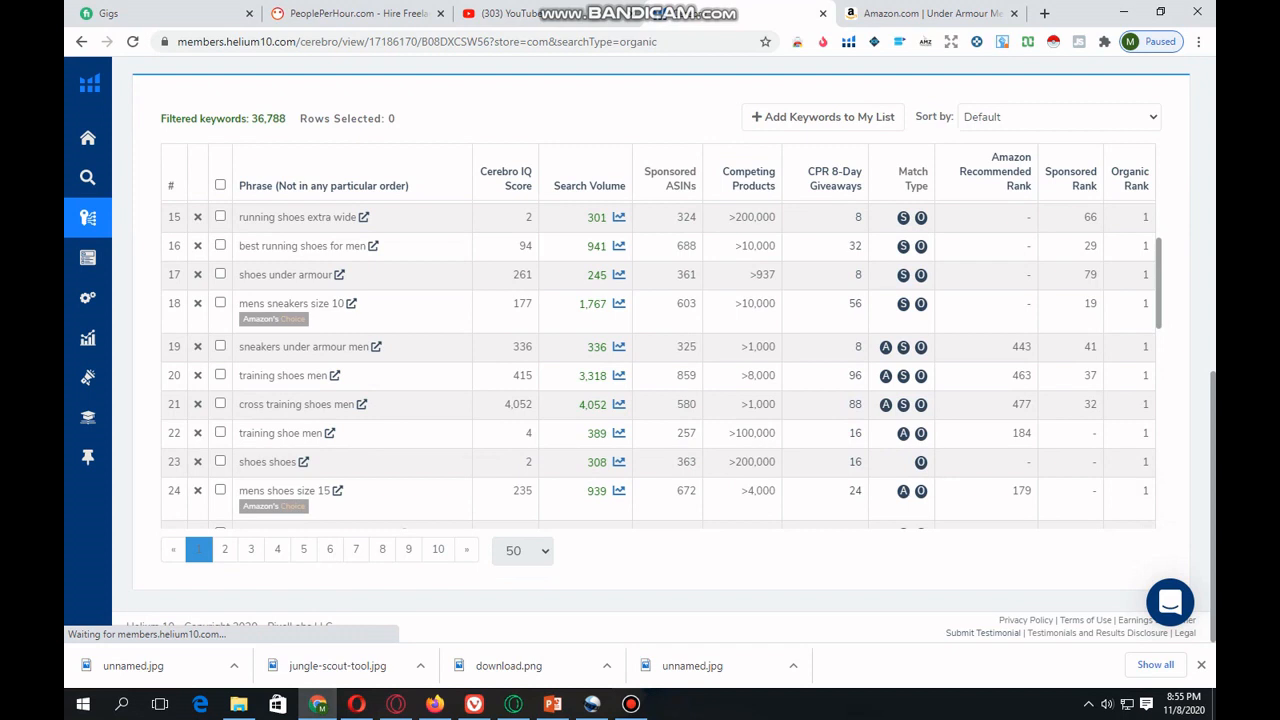
- Check the Helium 10 function list on the PowerPoint slide, and look through the Keyword Research tools back in Chrome
key("alt+Tab")
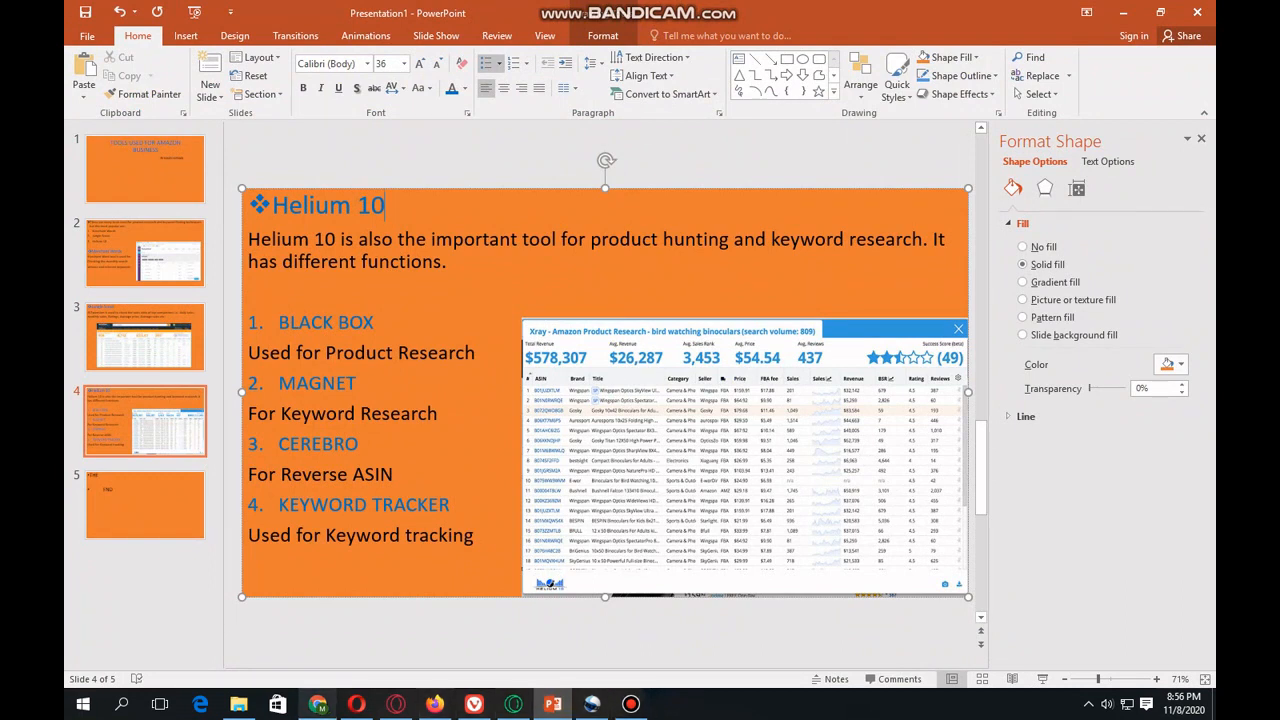
left_click(318, 704)
mouse_move(95, 222)
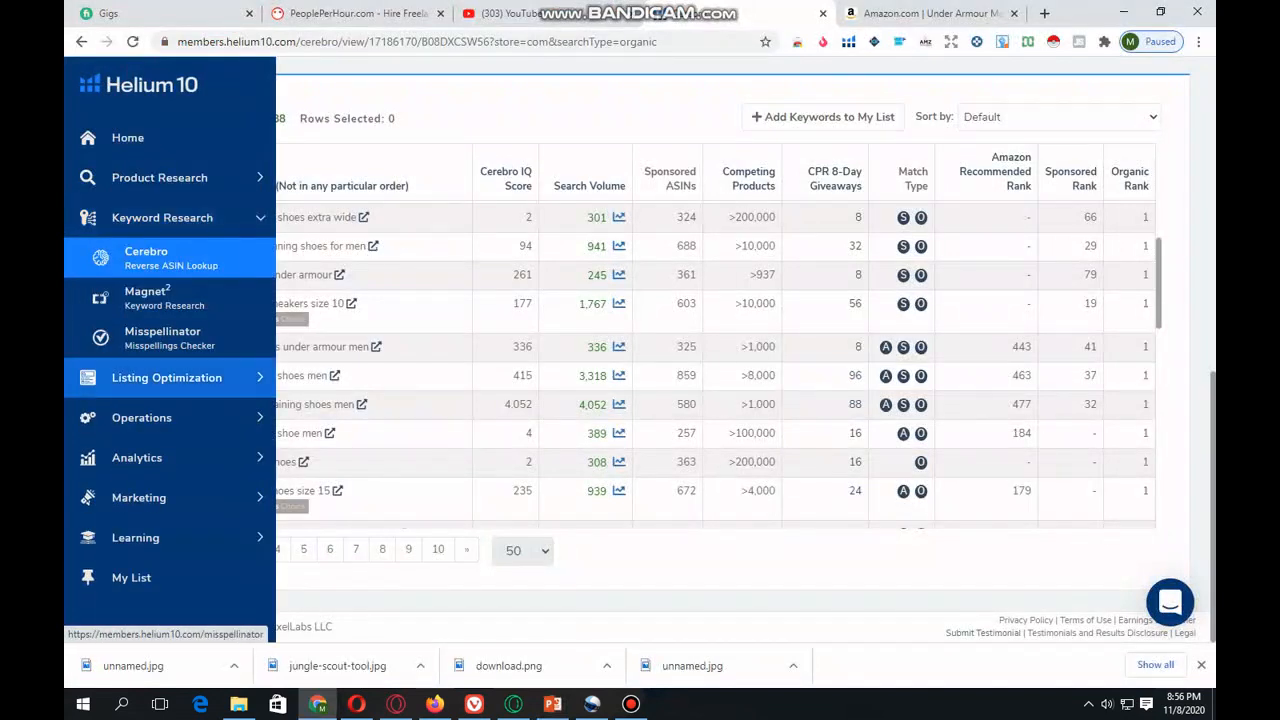
left_click(162, 218)
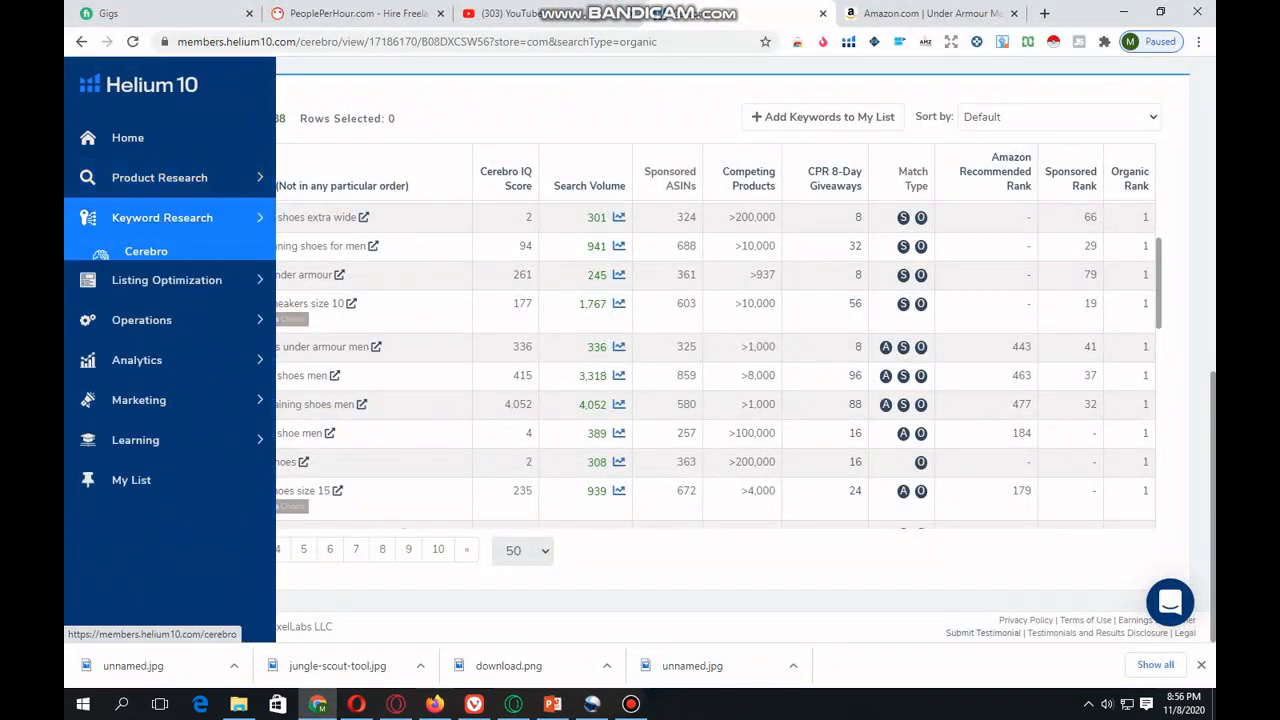
left_click(162, 218)
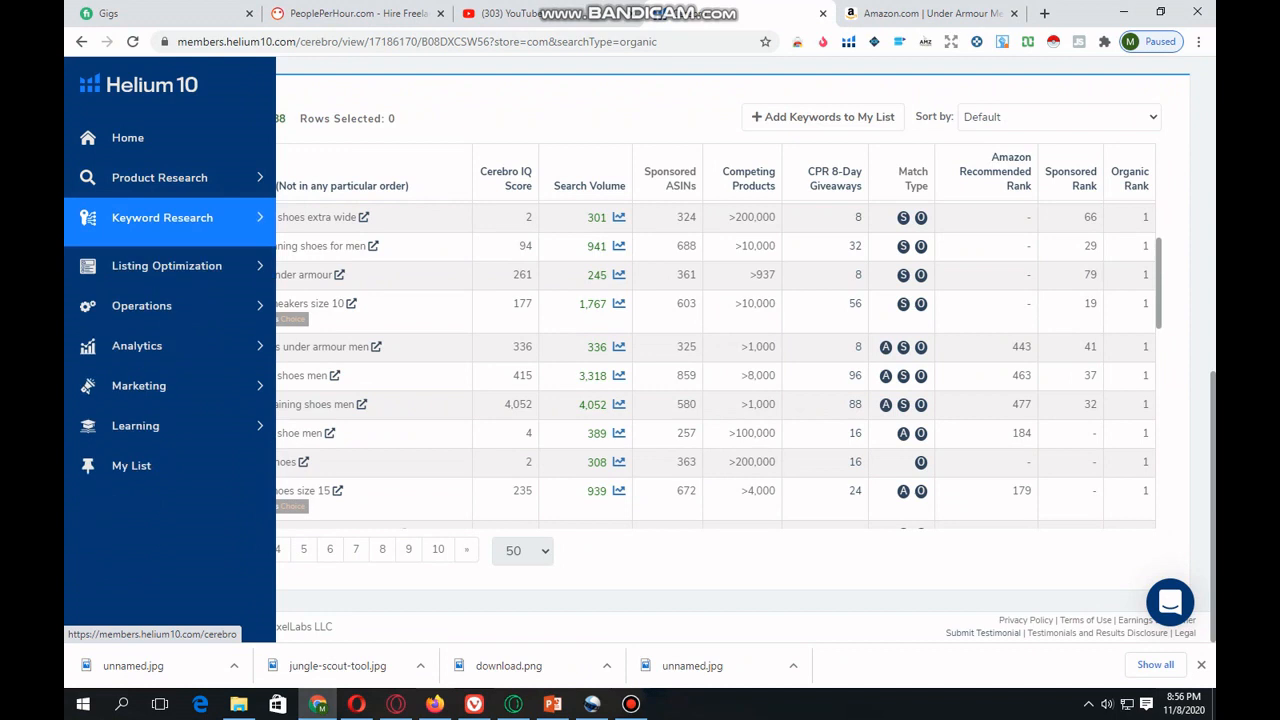
- Try to open the Frankenstein keyword processor, and switch back to the Helium 10 slide in PowerPoint
mouse_move(167, 258)
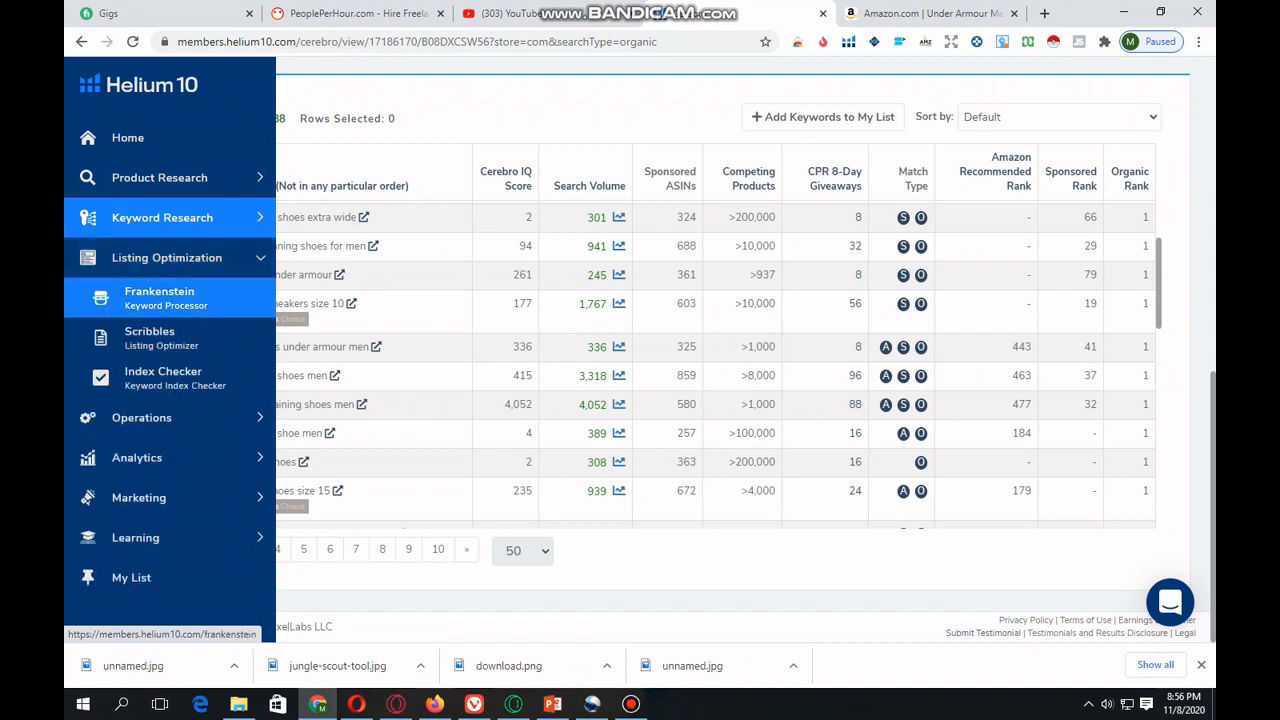
left_click(160, 297)
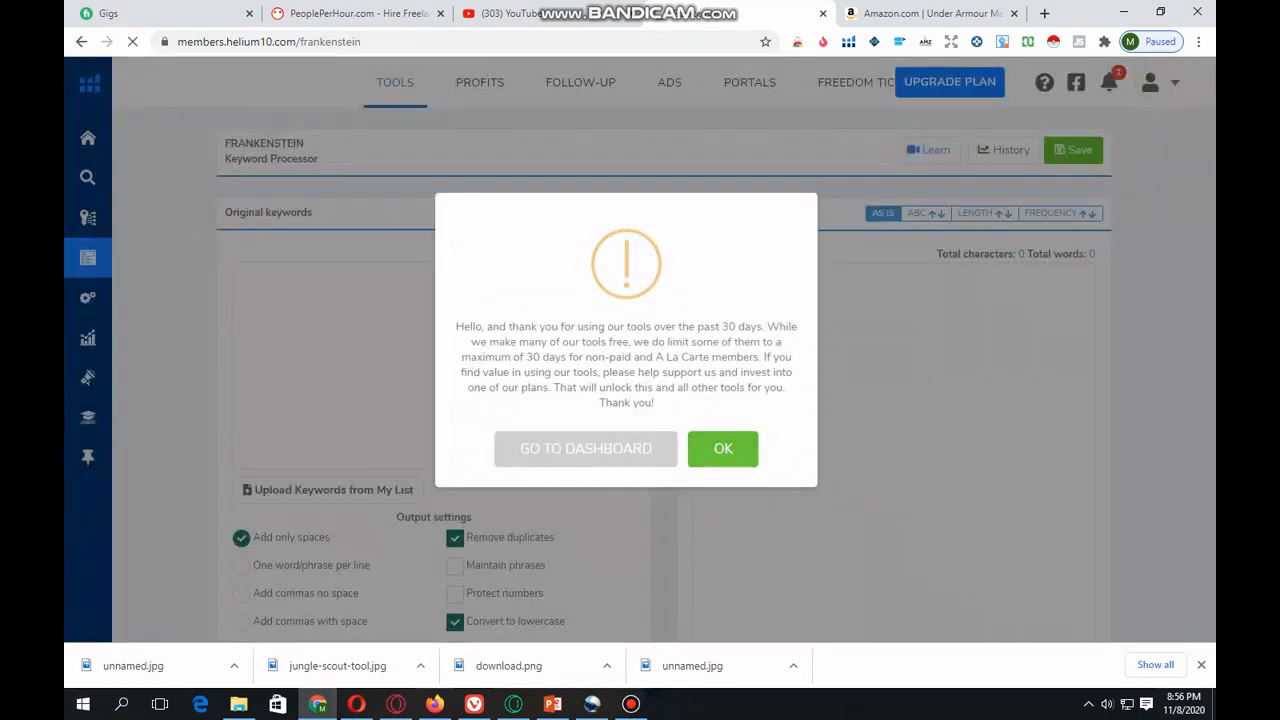
left_click(723, 449)
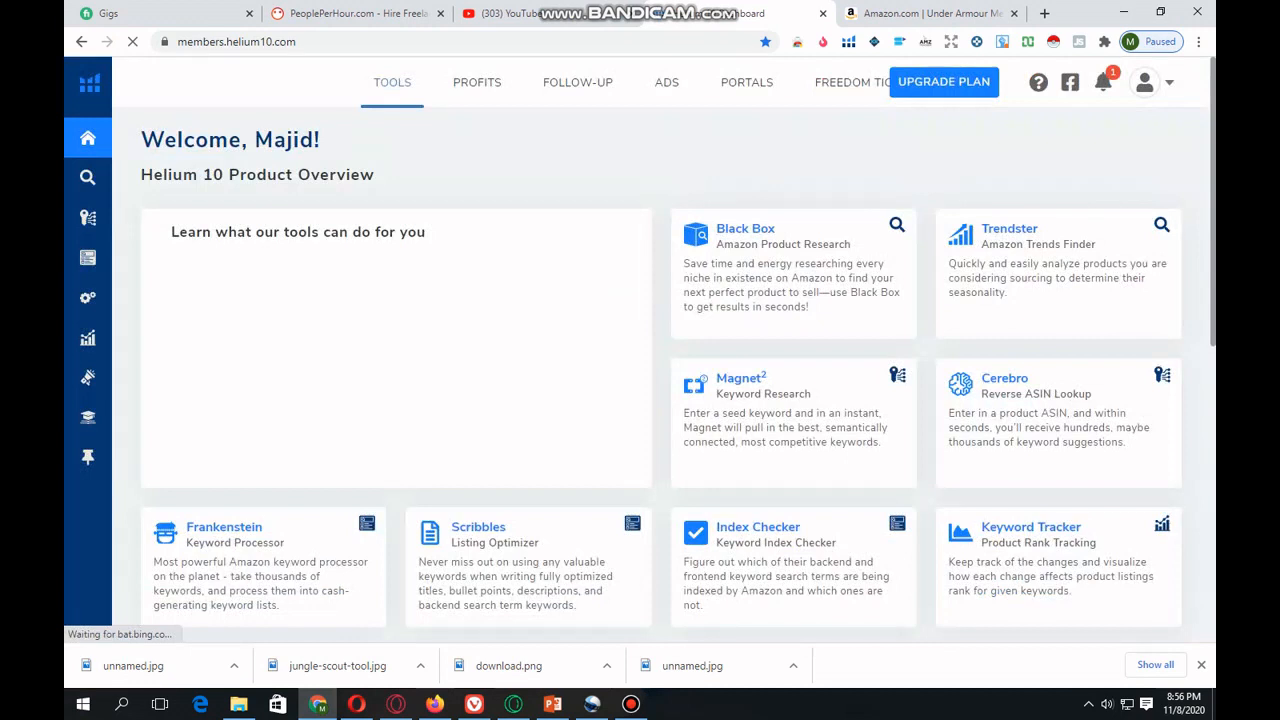
mouse_move(90, 170)
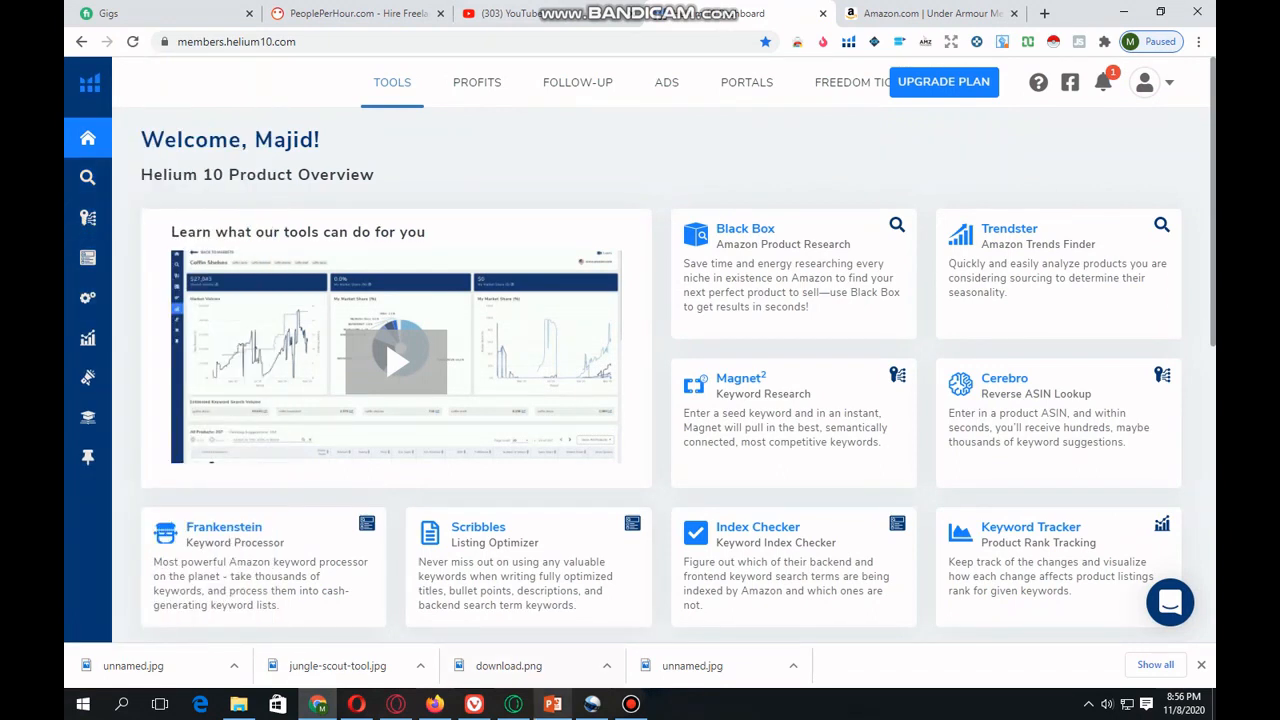
left_click(552, 704)
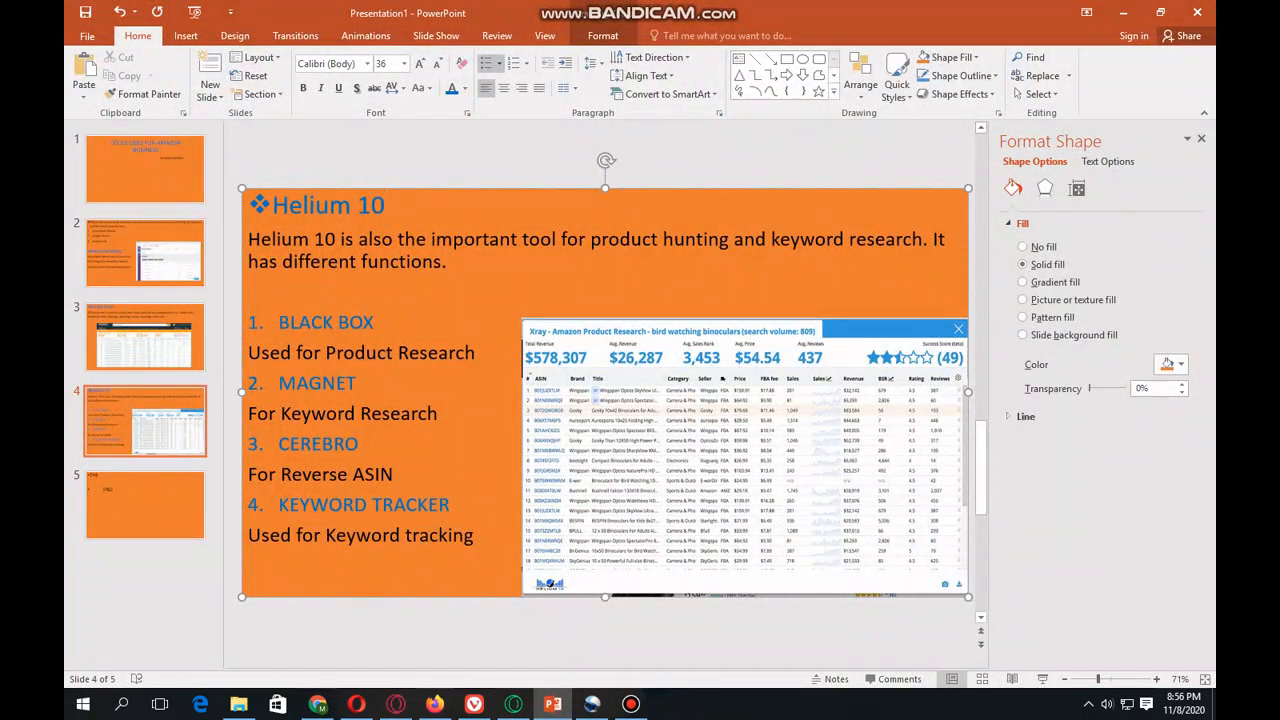